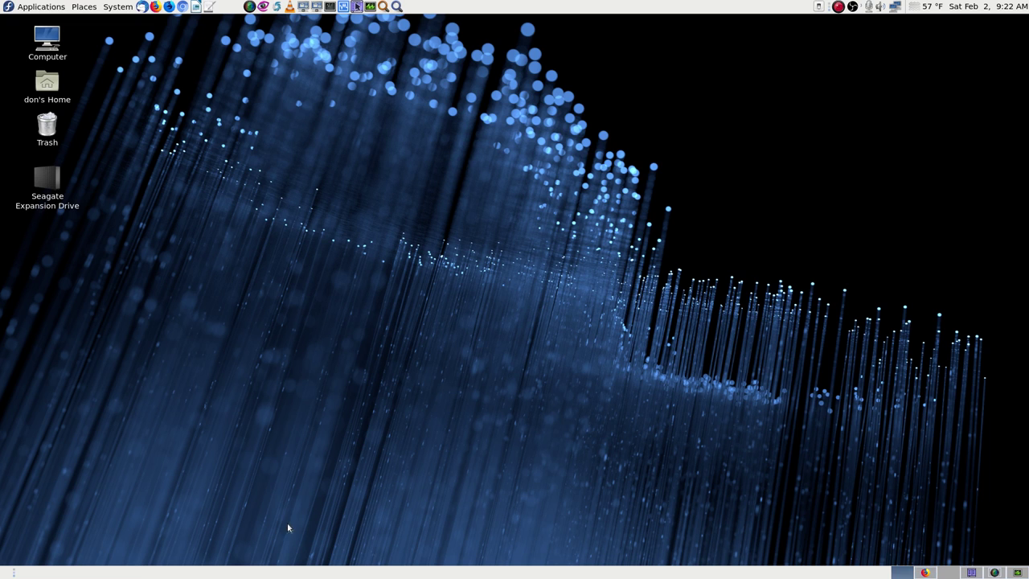
Switch to OBS and finish the Auto-Configuration Wizard for YouTube streaming at a 2500 video bitrate, applying the suggested settings
left_click(994, 572)
left_click(176, 573)
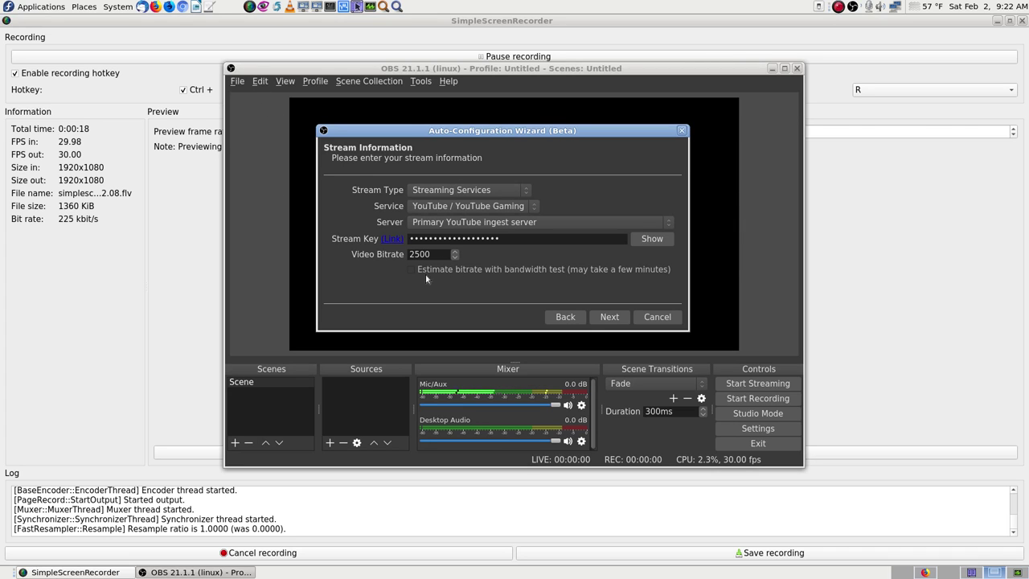
left_click(613, 317)
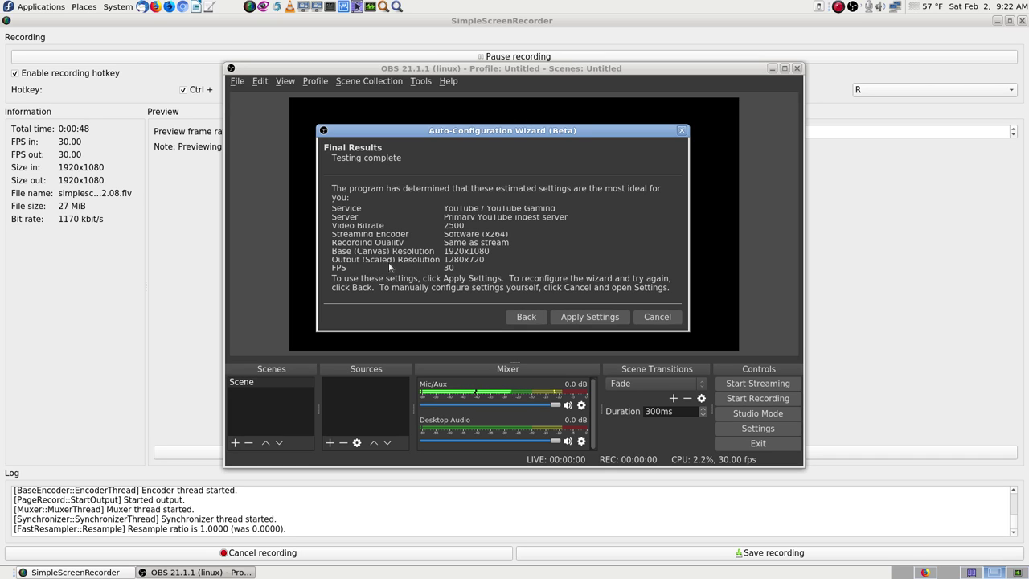
left_click(599, 318)
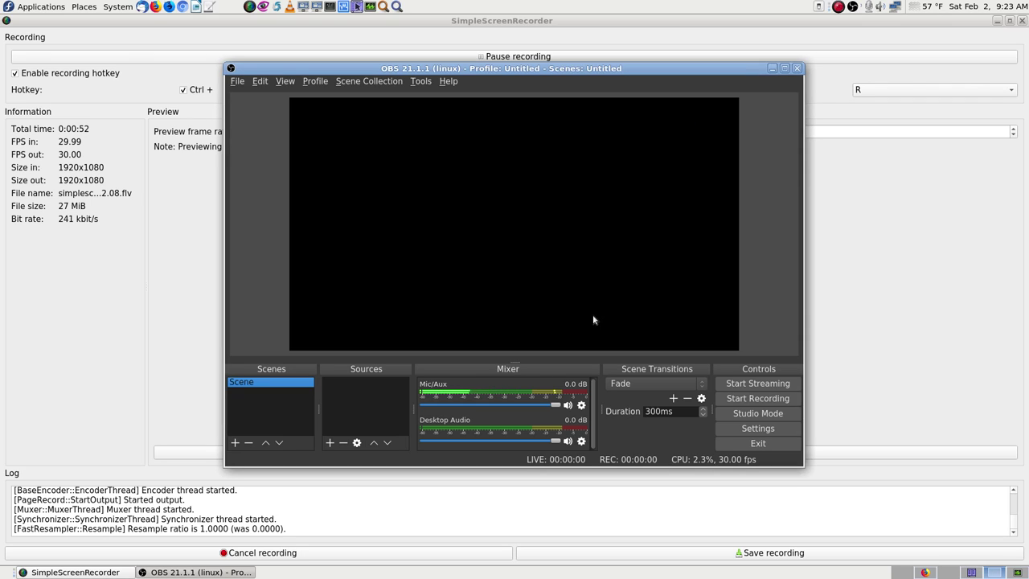
Move the OBS window to Workspace 1, switch to that workspace and maximize the window
left_click(230, 68)
mouse_move(325, 217)
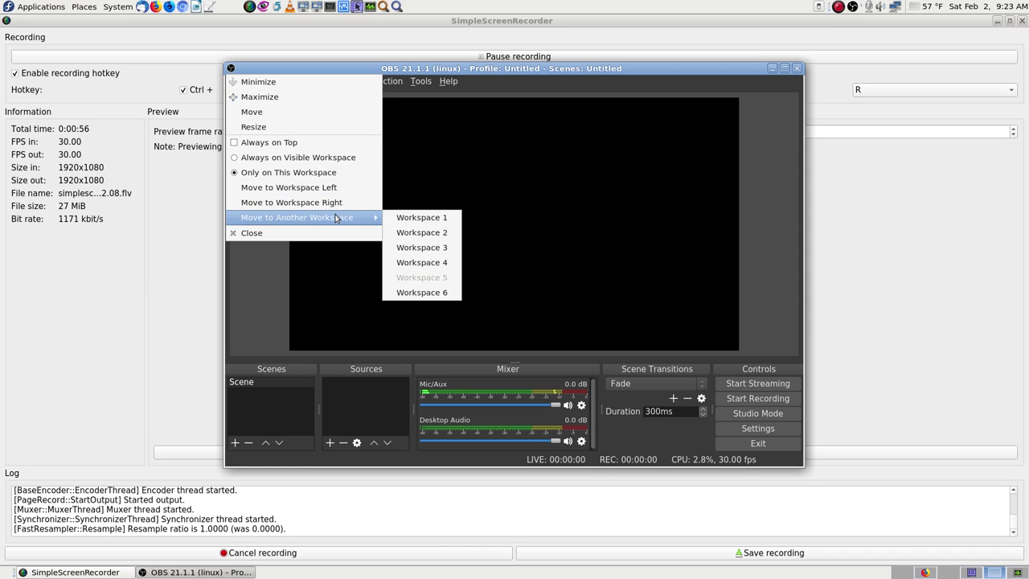
left_click(421, 223)
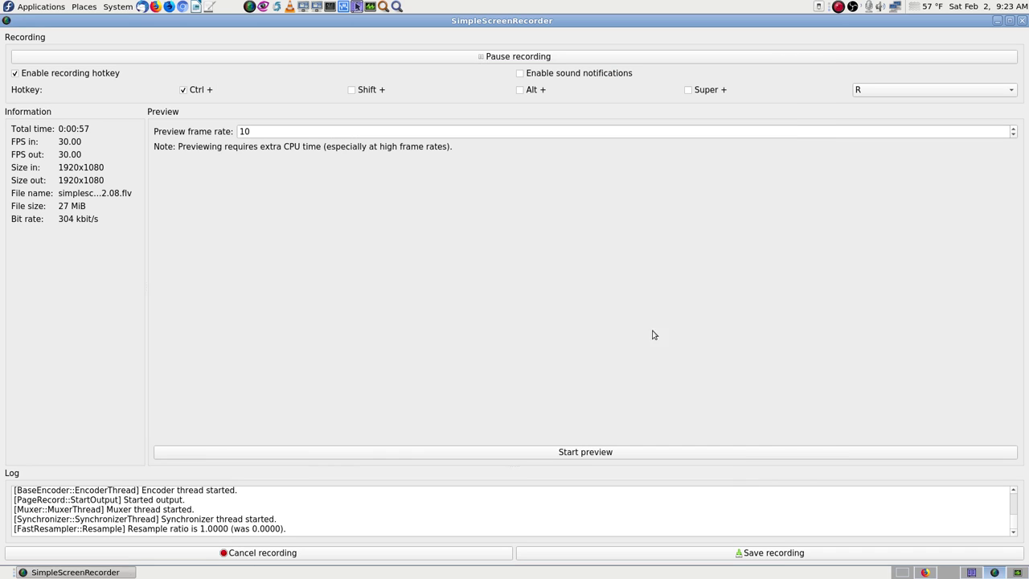
left_click(977, 572)
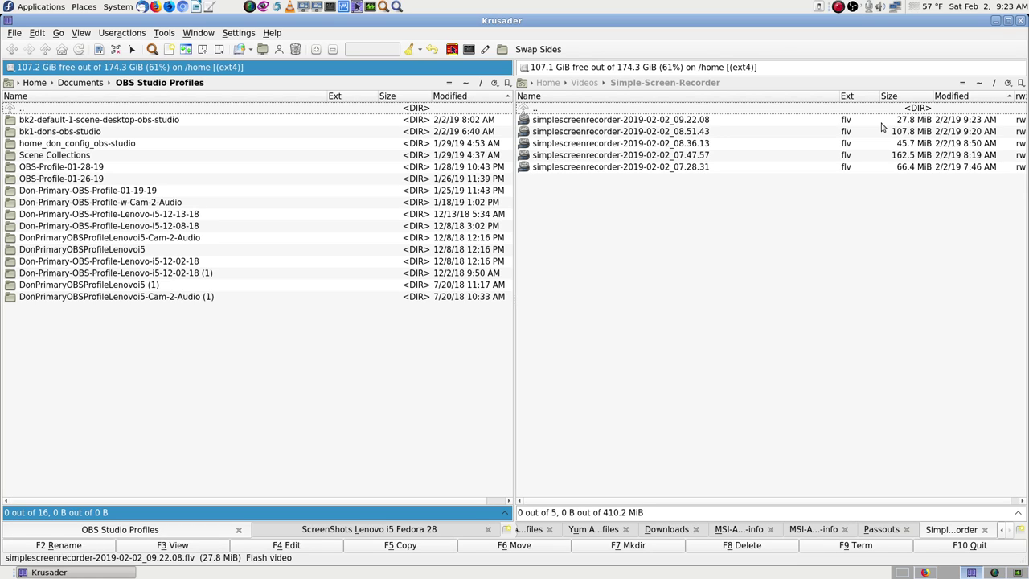
left_click(902, 572)
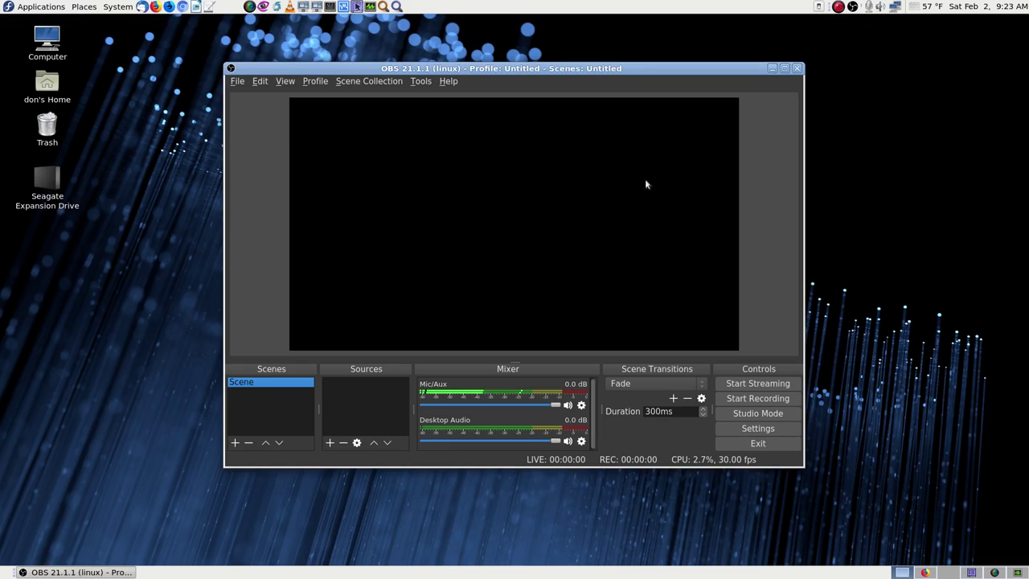
left_click(784, 67)
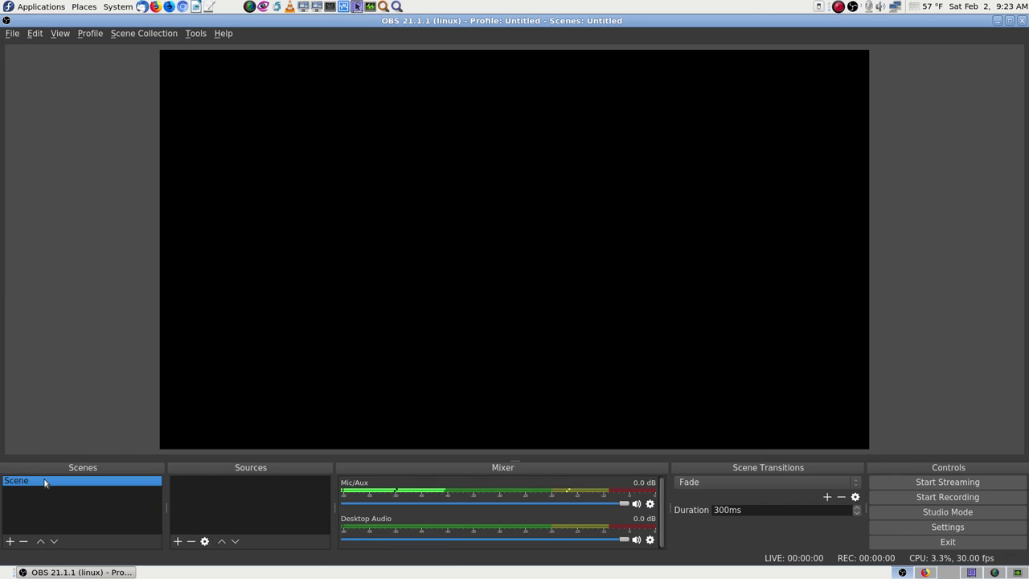
Rename the existing scene as Desktop-1
right_click(45, 482)
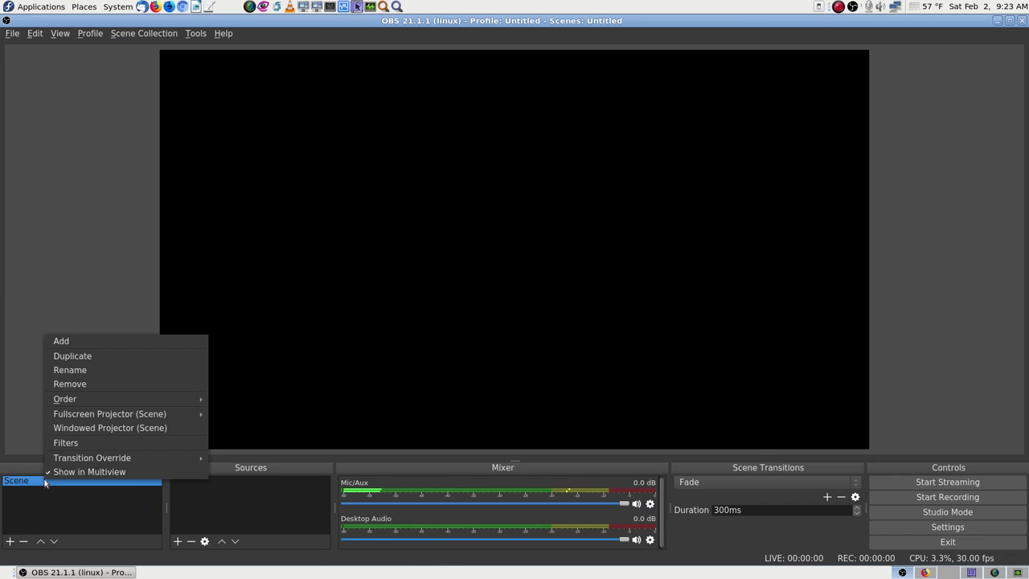
left_click(82, 372)
key("BackSpace")
key("BackSpace")
key("BackSpace")
key("BackSpace")
key("BackSpace")
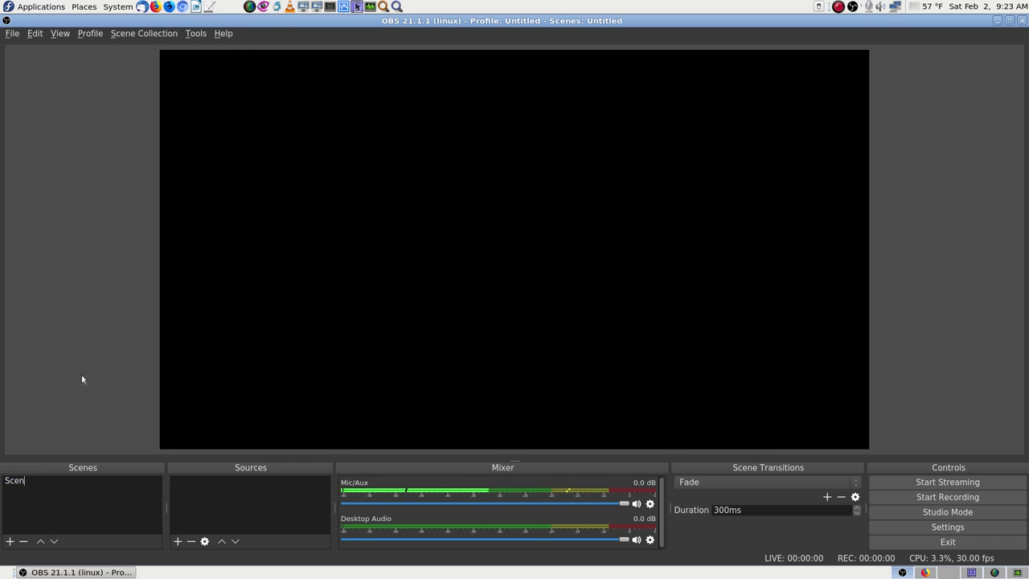
type("De4")
key("BackSpace")
type("sktop")
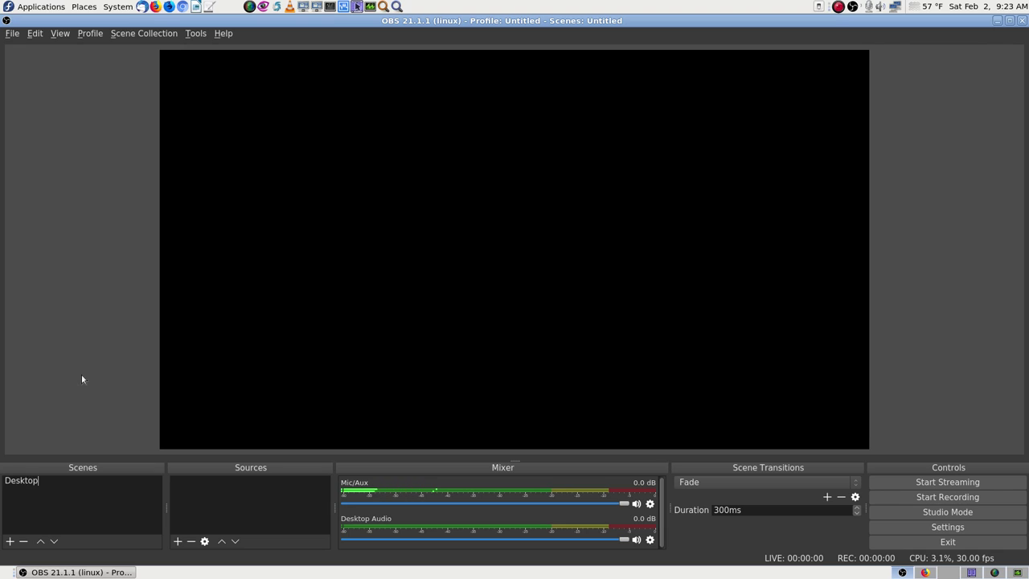
type("1")
key("Return")
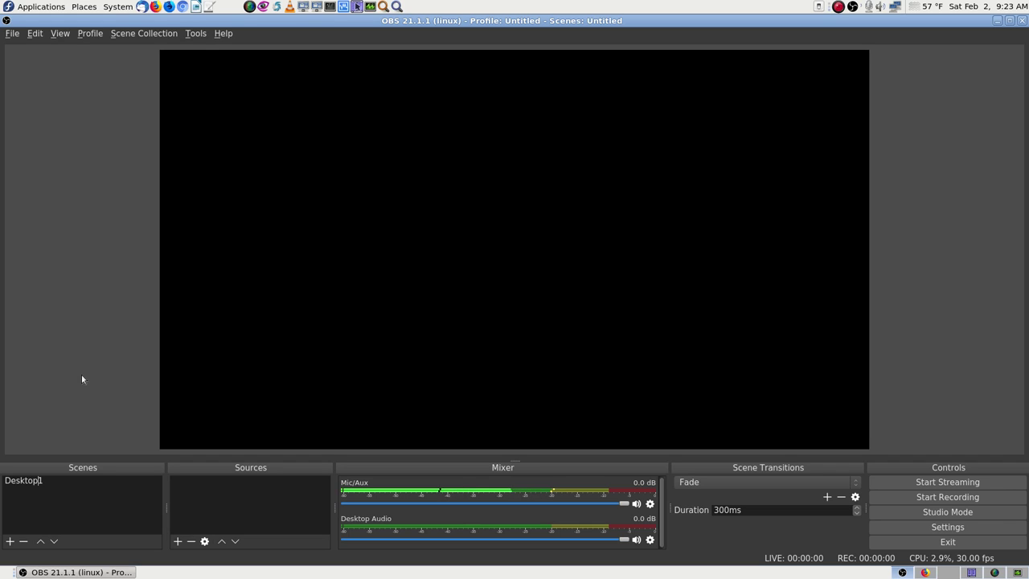
key("Left")
type("-")
key("Return")
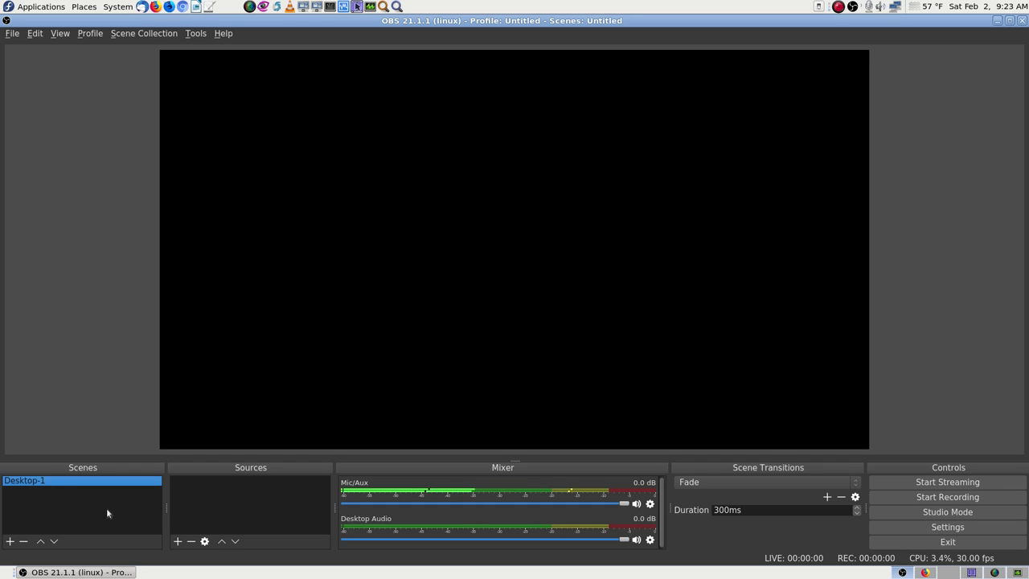
Add a new Screen Capture (XSHM) source to the Desktop-1 scene, capturing Screen 0 with the cursor included
left_click(177, 541)
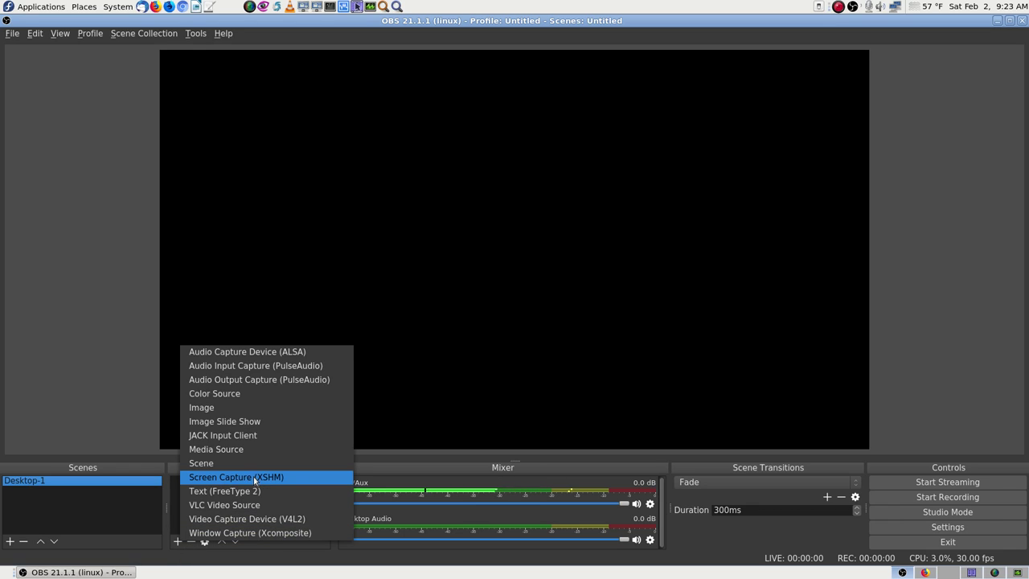
left_click(294, 478)
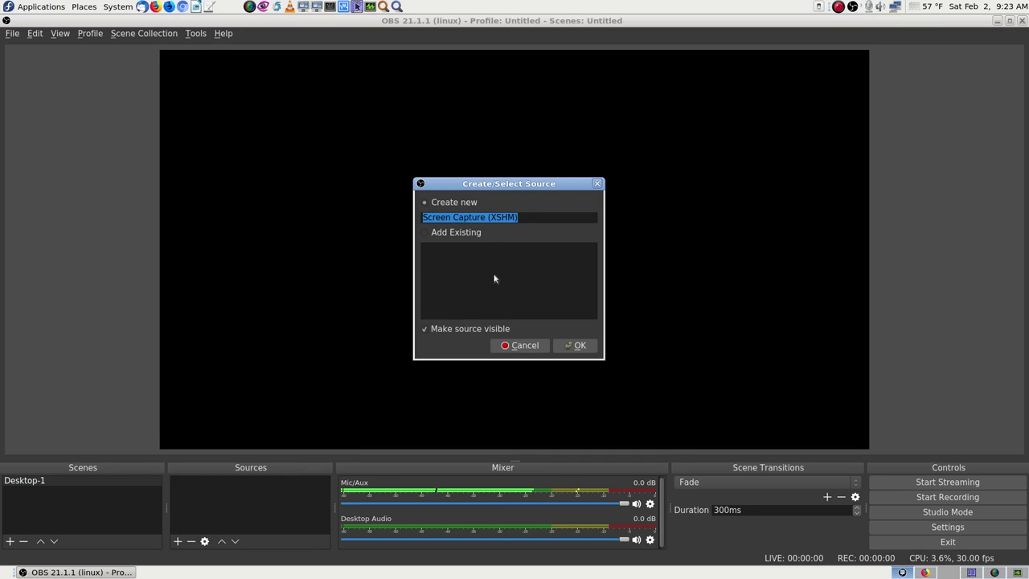
left_click(576, 345)
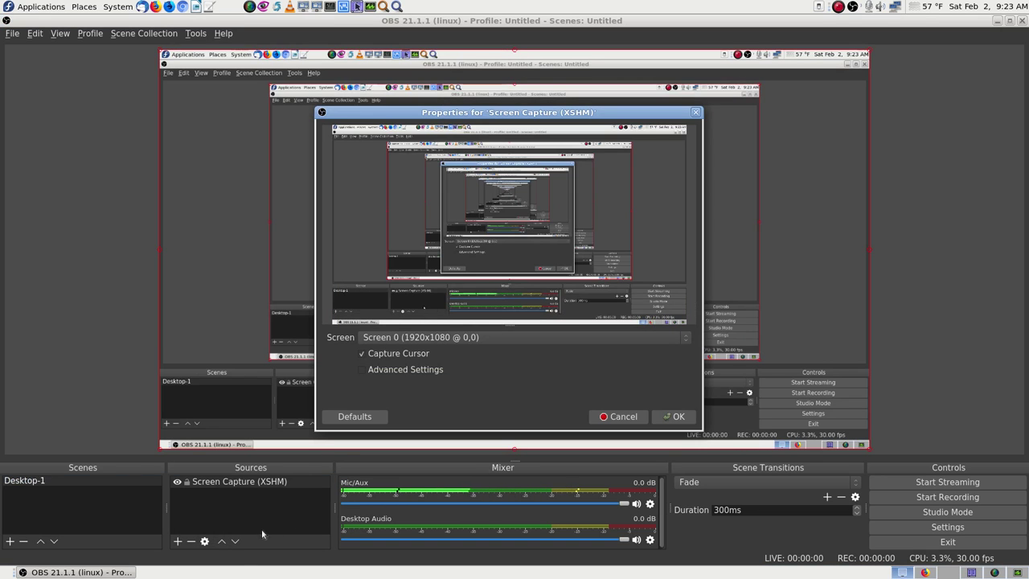
left_click(660, 505)
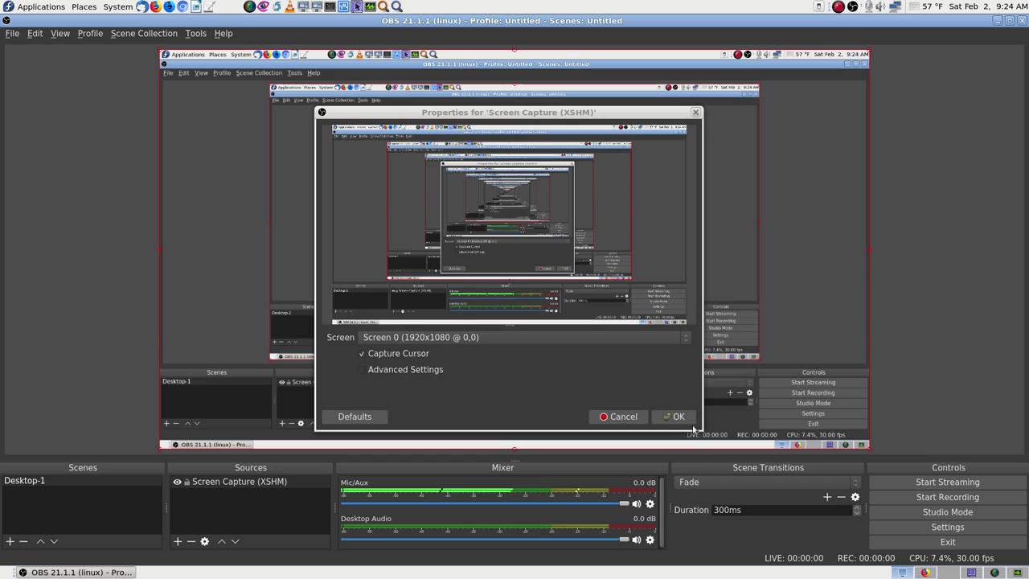
left_click(674, 416)
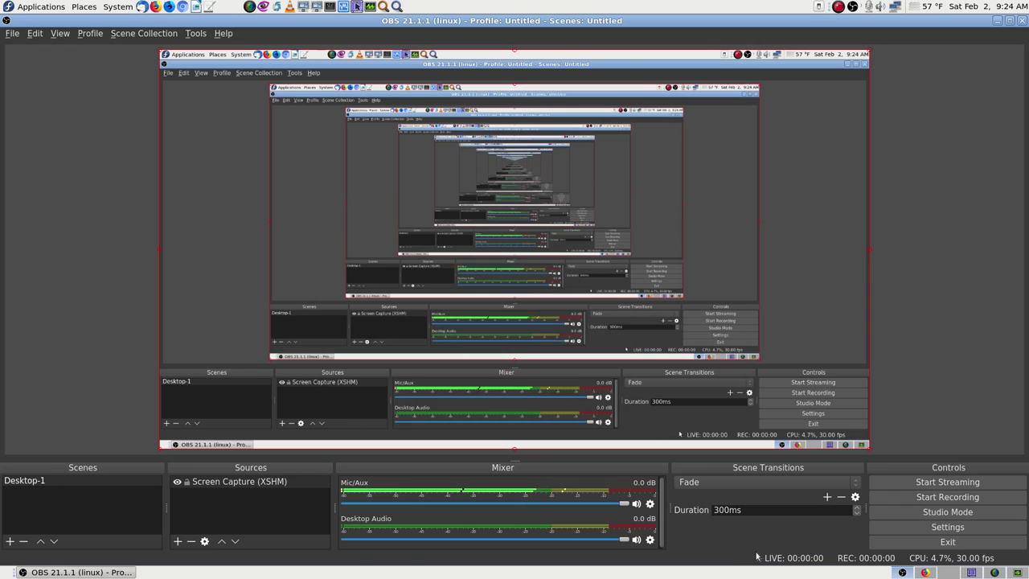
In the audio settings, set Mic/Auxiliary Audio Device 2 to Audio Adapter Analog Mono and save the settings
left_click(933, 532)
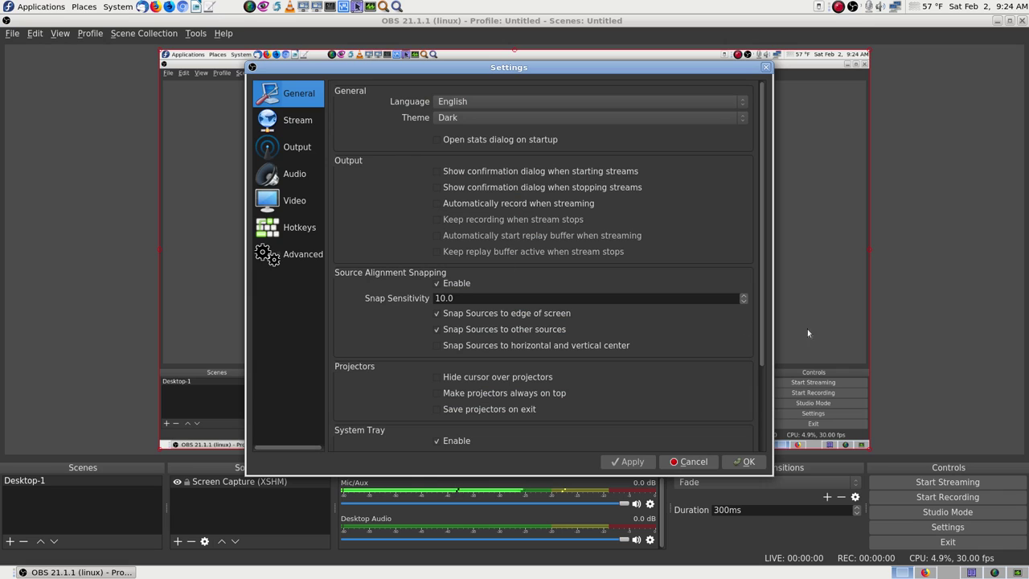
left_click_drag(760, 252, 754, 100)
left_click(298, 127)
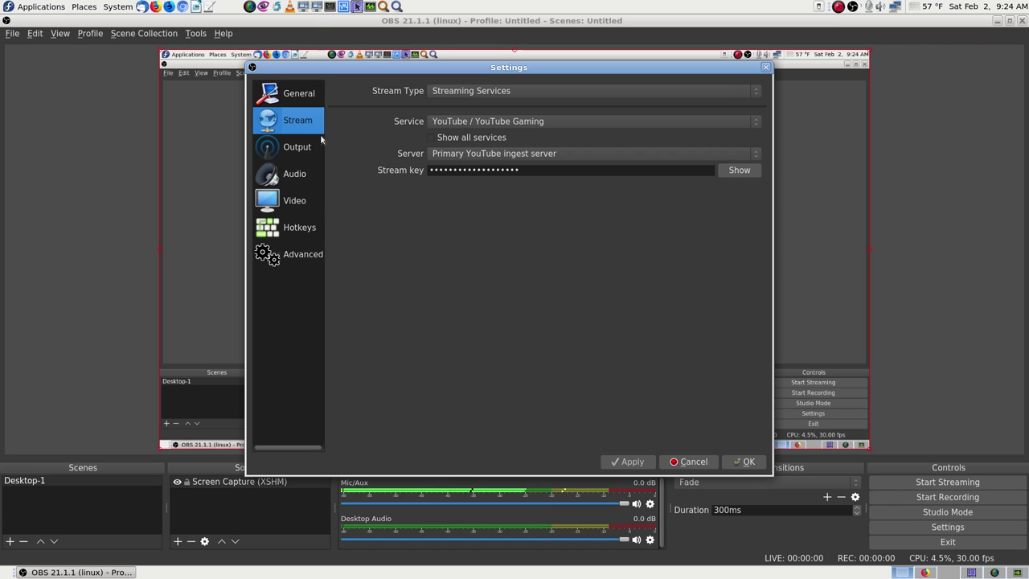
left_click(298, 148)
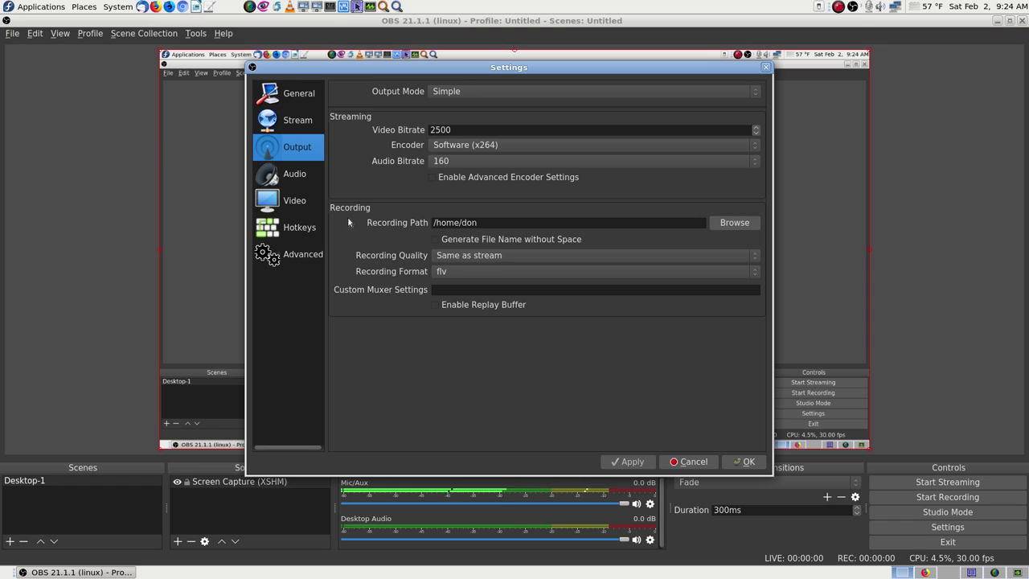
left_click(303, 176)
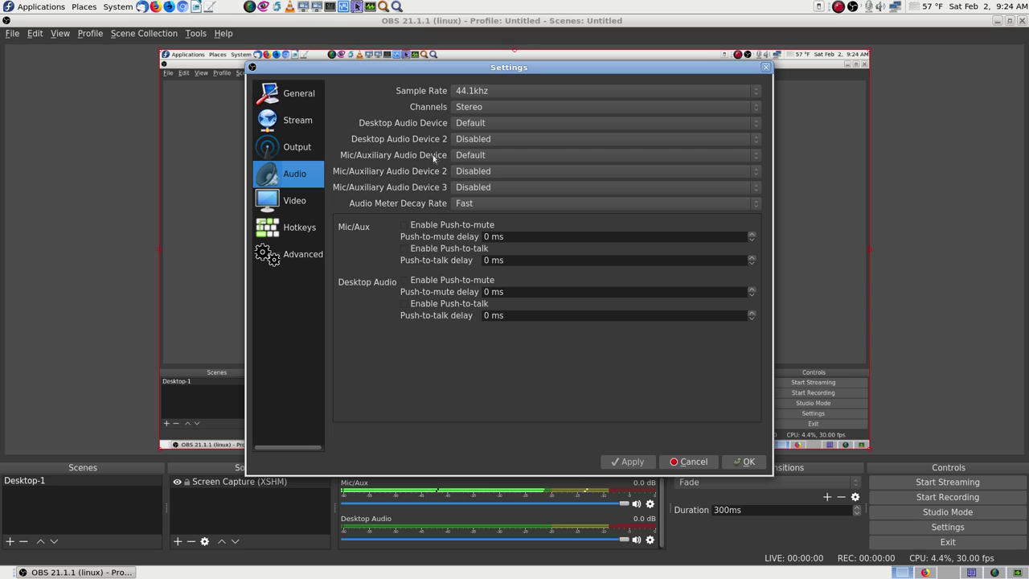
left_click(479, 173)
left_click(494, 214)
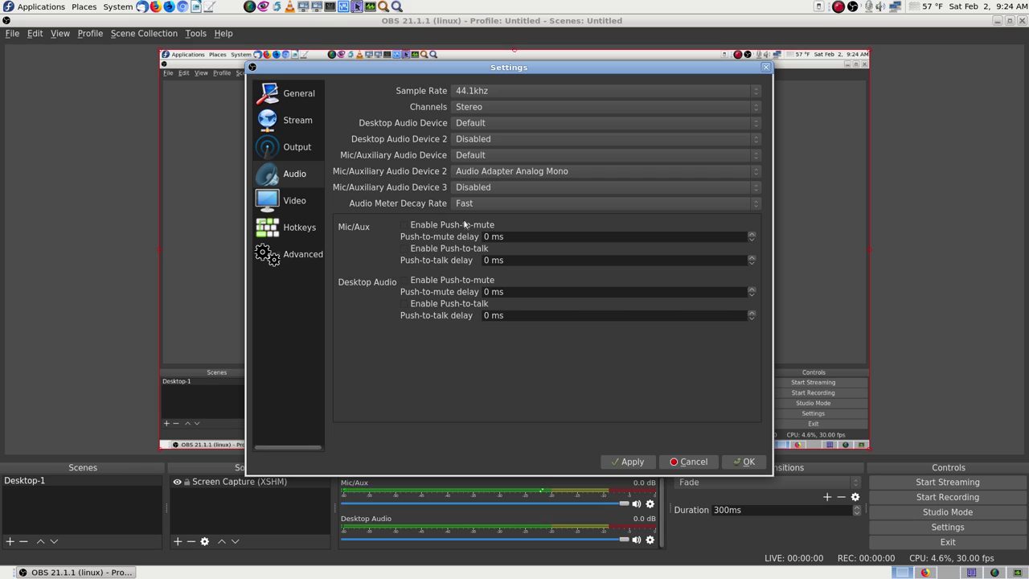
left_click(626, 463)
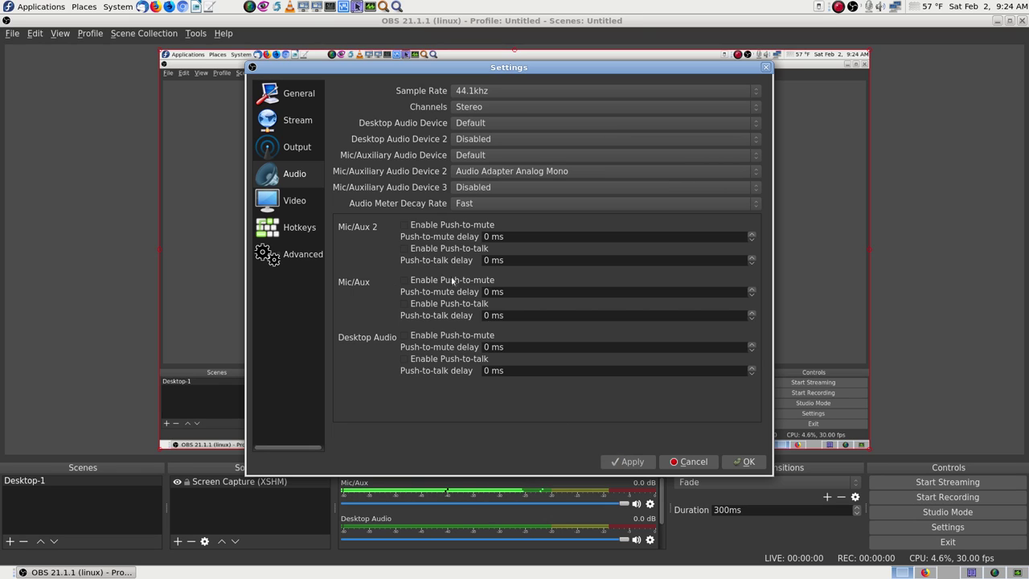
left_click(300, 205)
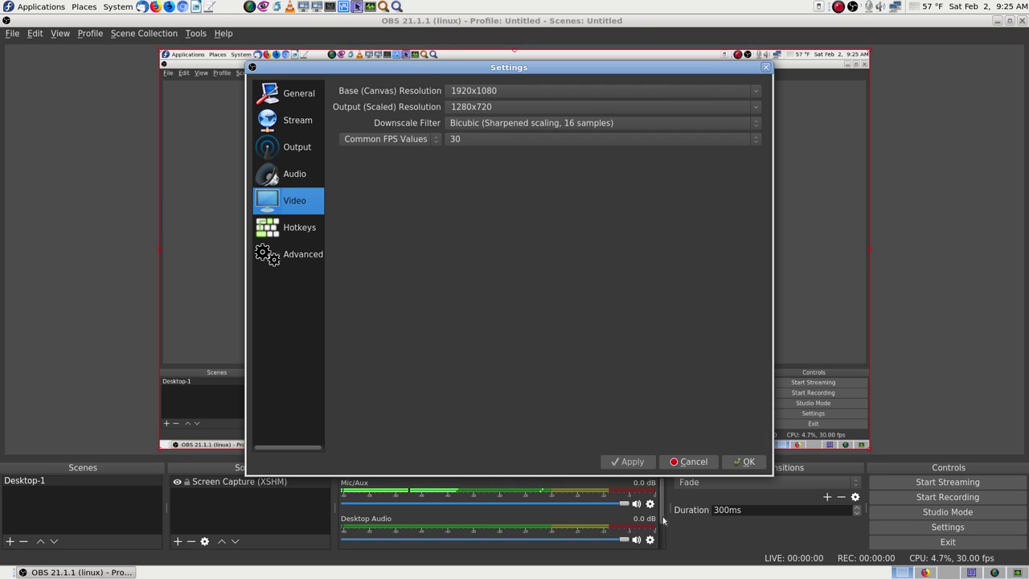
left_click(743, 461)
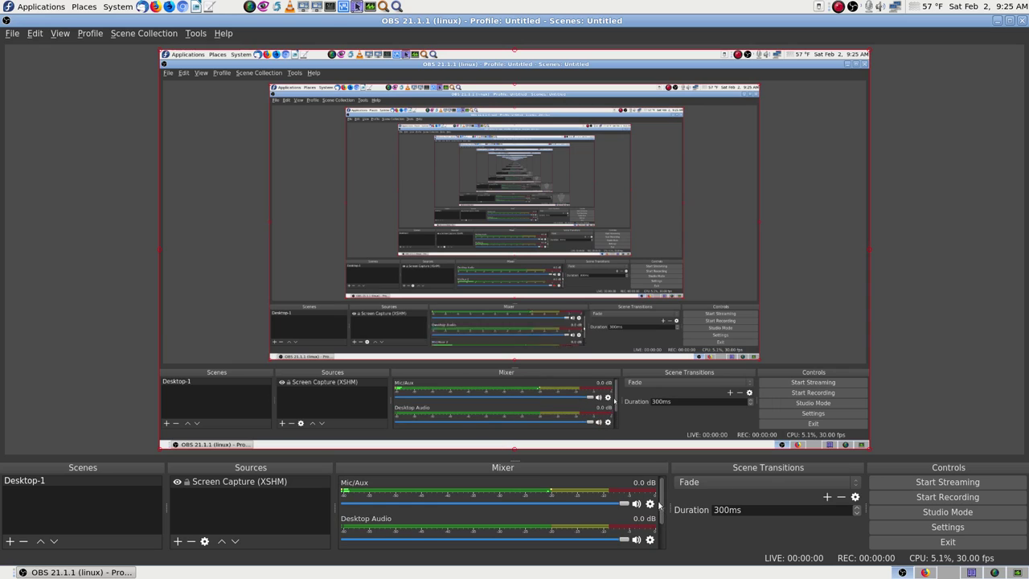
Reopen the settings and assign Control + 4 as the hotkey for both Mute and Unmute of Mic/Aux
left_click(934, 527)
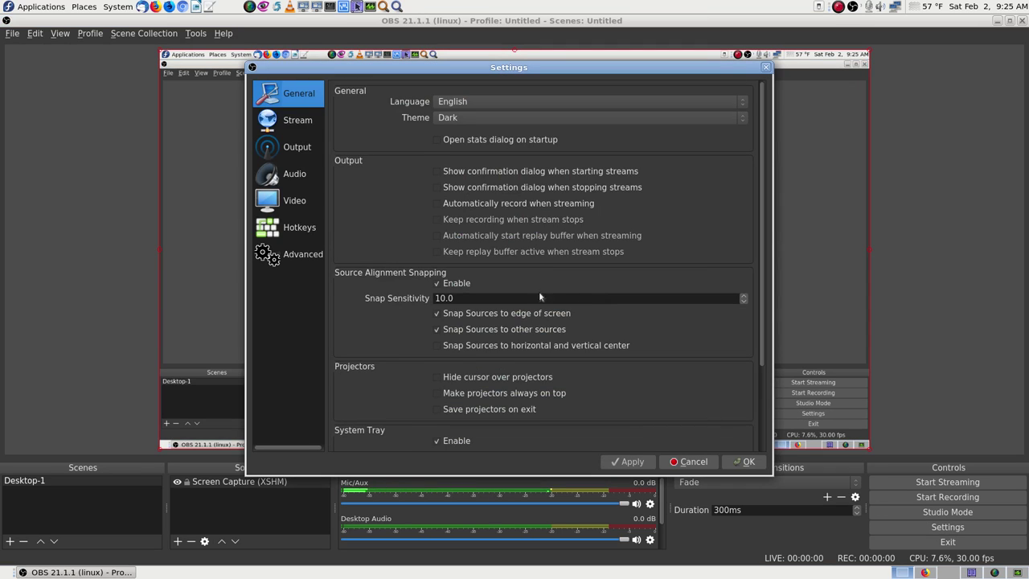
left_click(291, 147)
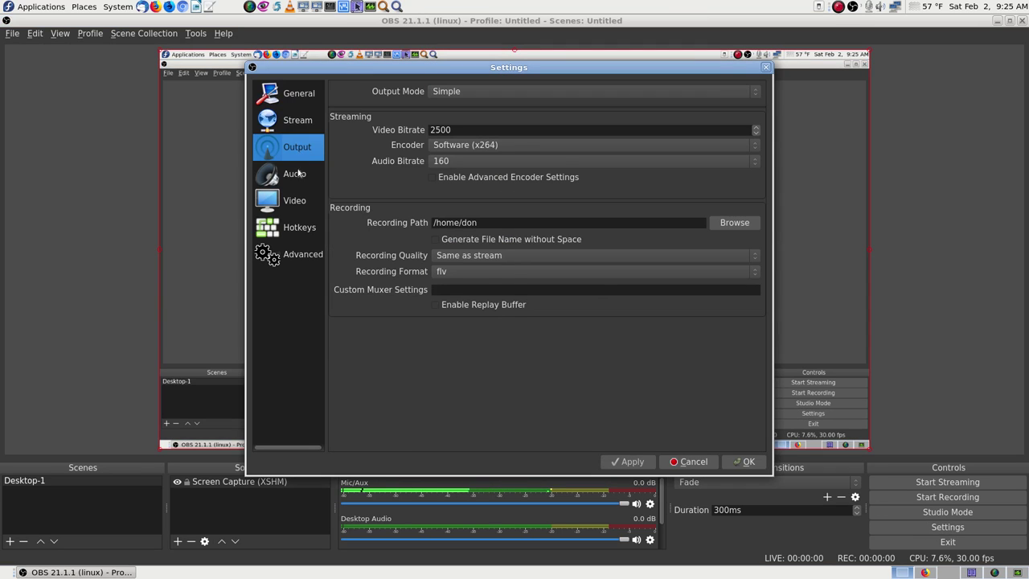
left_click(297, 175)
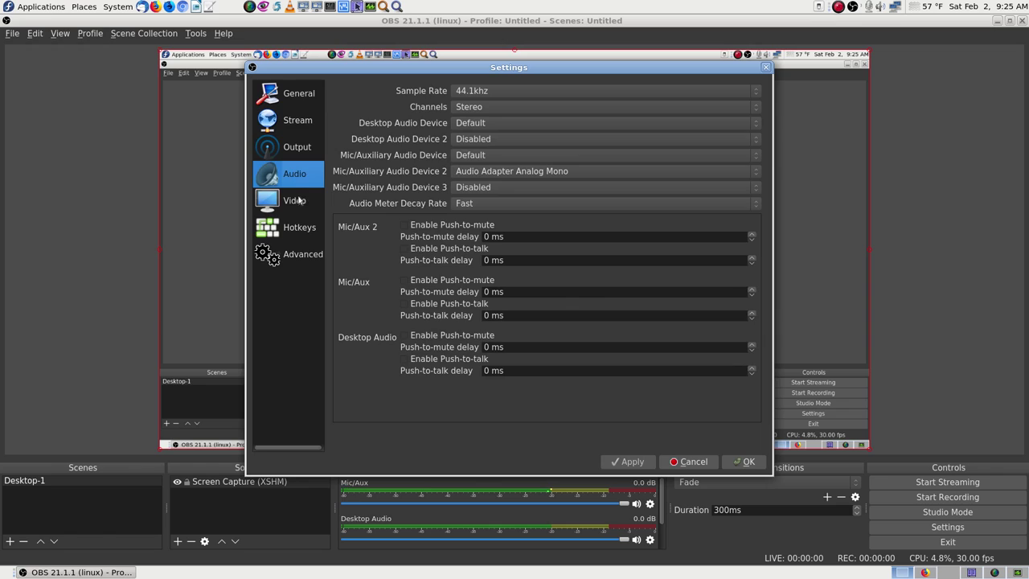
left_click(297, 202)
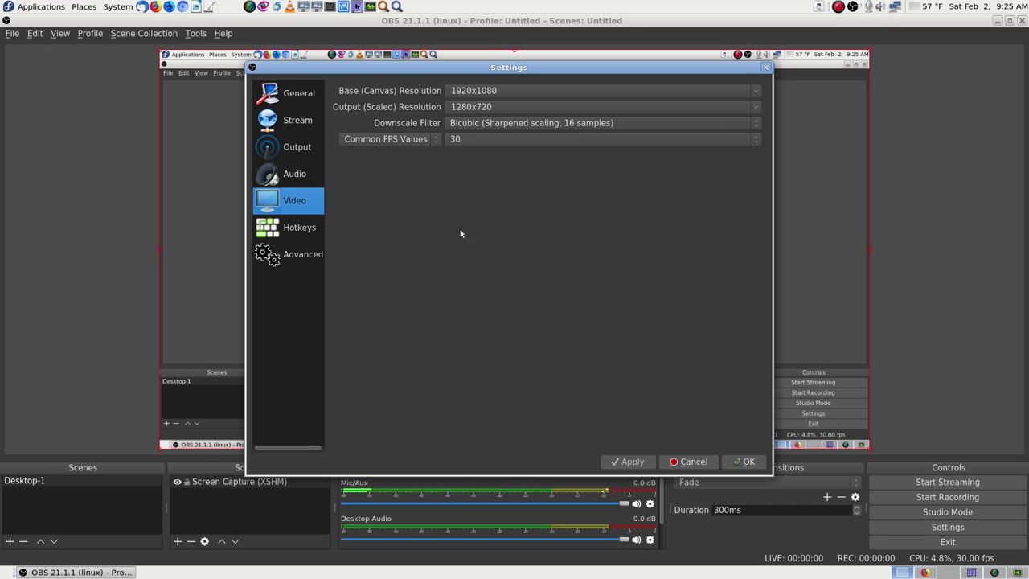
left_click(274, 228)
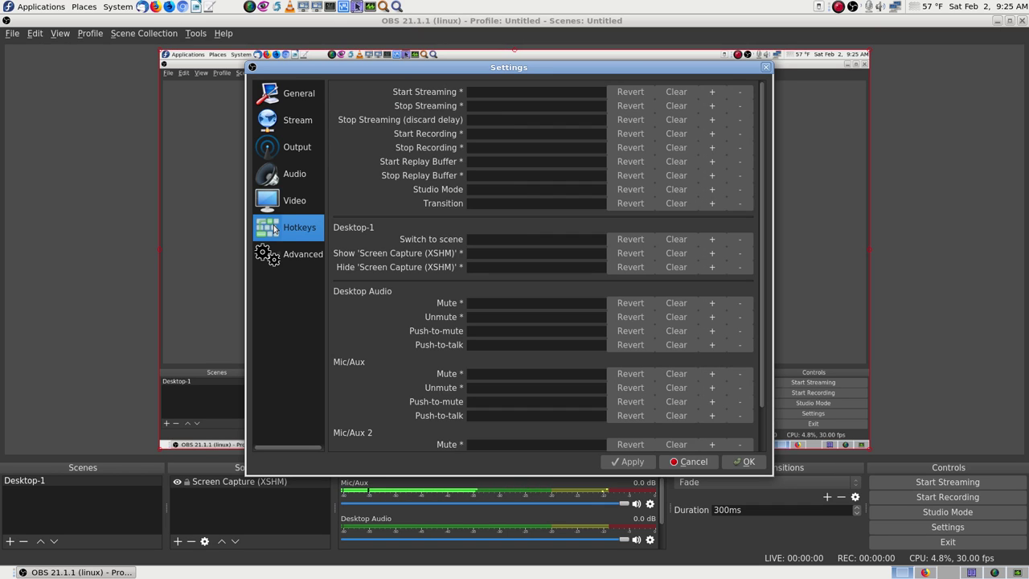
scroll(759, 246, "down", 3)
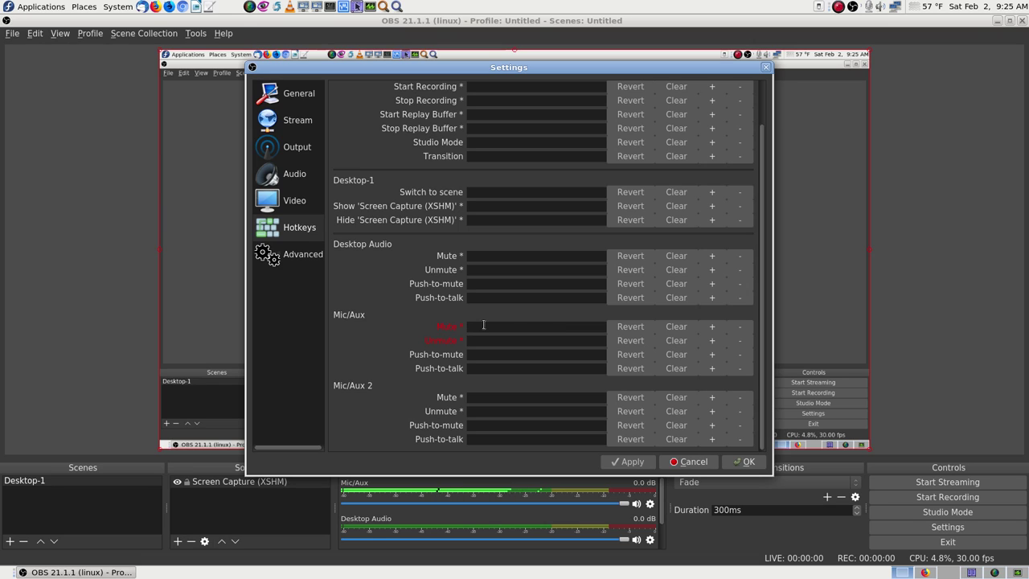
key("ctrl+4")
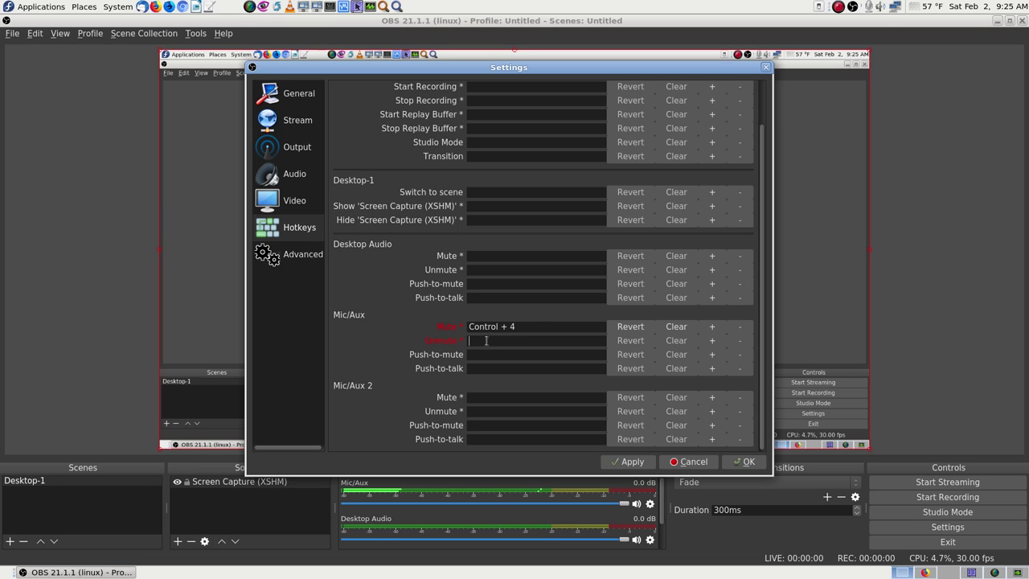
key("ctrl+4")
Assign Control + 2 as the hotkey for both Mute and Unmute of Mic/Aux 2 and save the settings
left_click(480, 397)
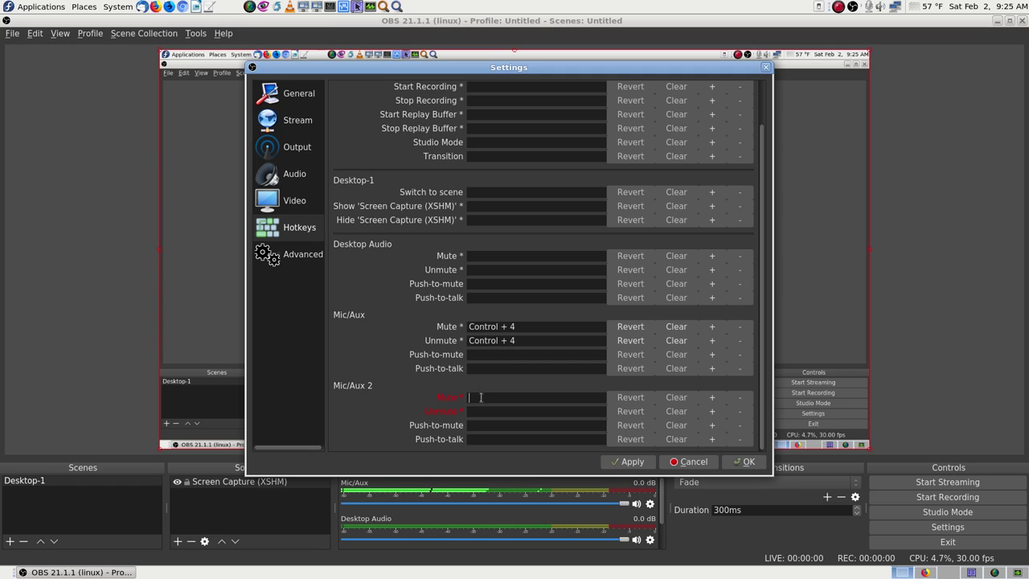
key("ctrl+2")
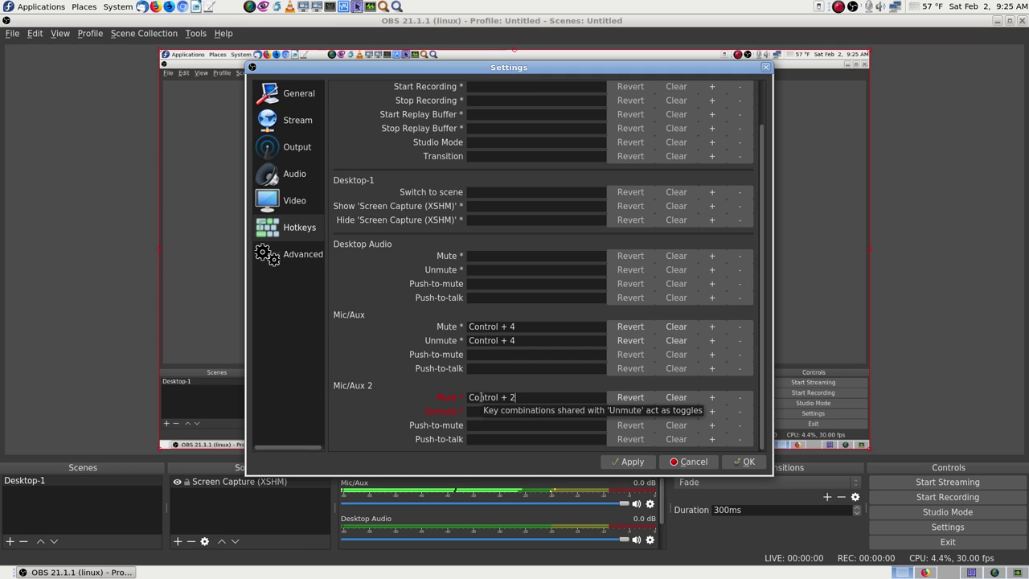
key("2")
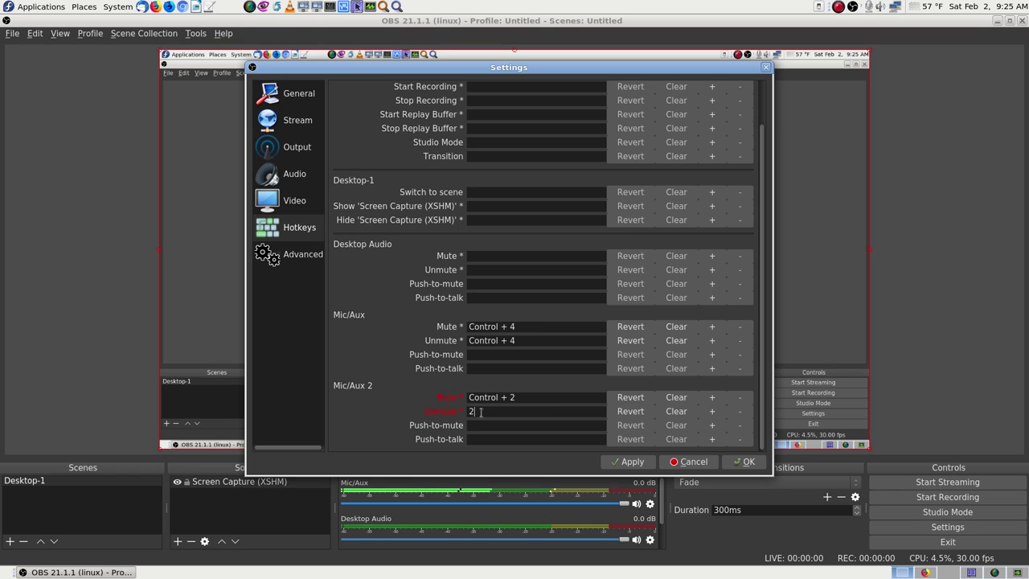
key("ctrl+2")
left_click(632, 464)
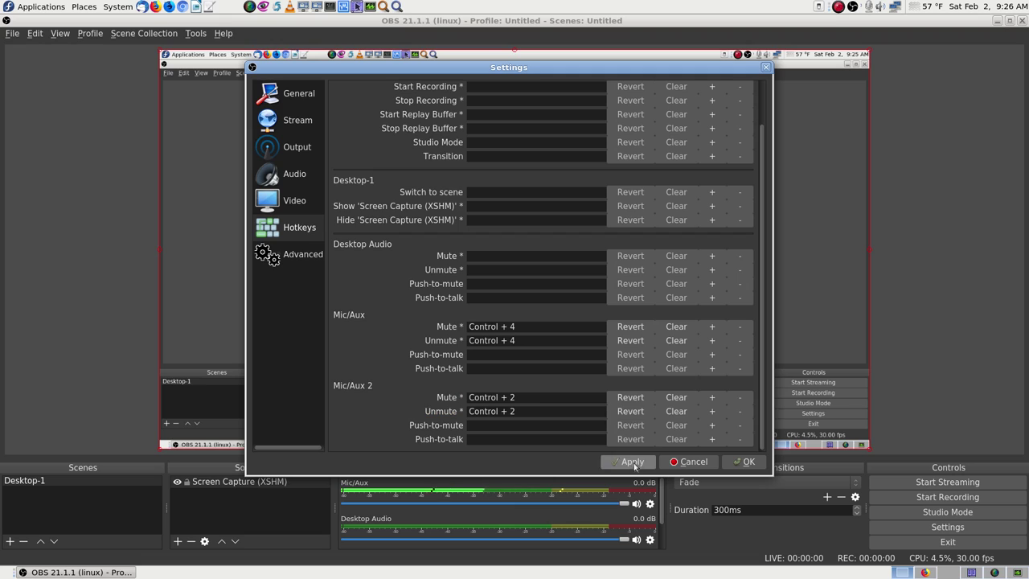
left_click(303, 254)
left_click(299, 227)
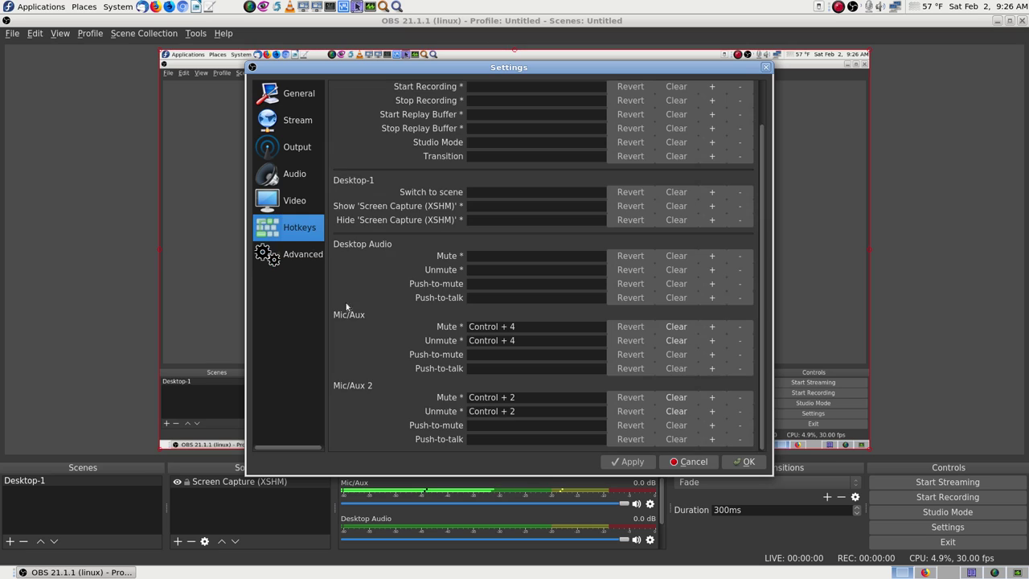
left_click(748, 462)
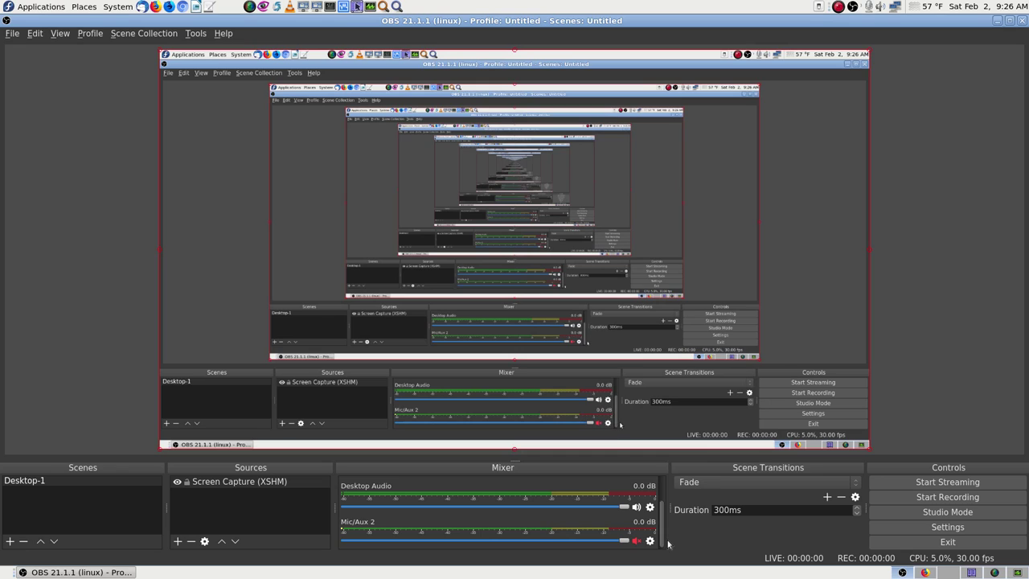
Enlarge the area below the preview to fit all three mixer channels, and exit OBS Studio
key("F1")
left_click_drag(516, 460, 526, 427)
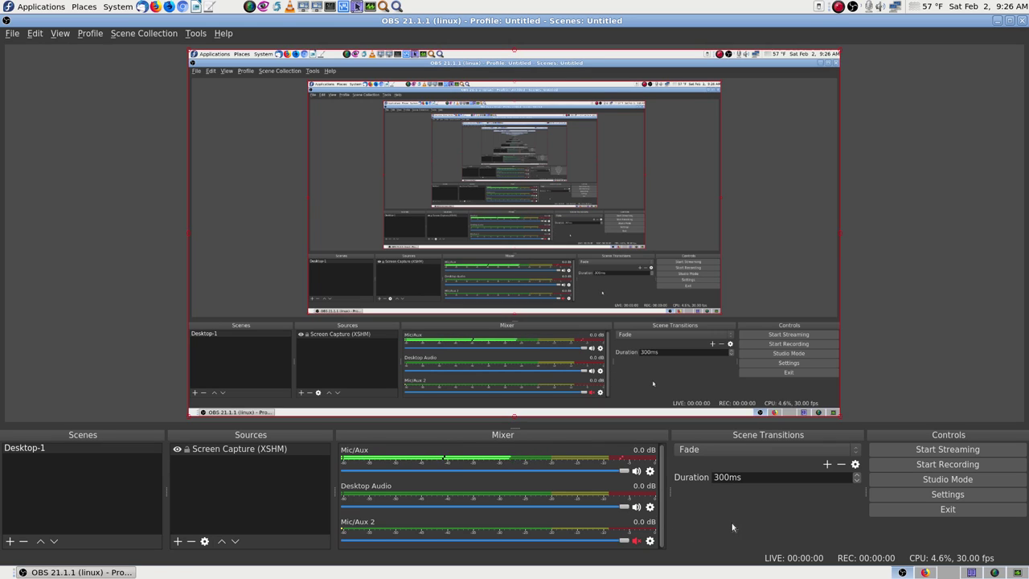
left_click(137, 448)
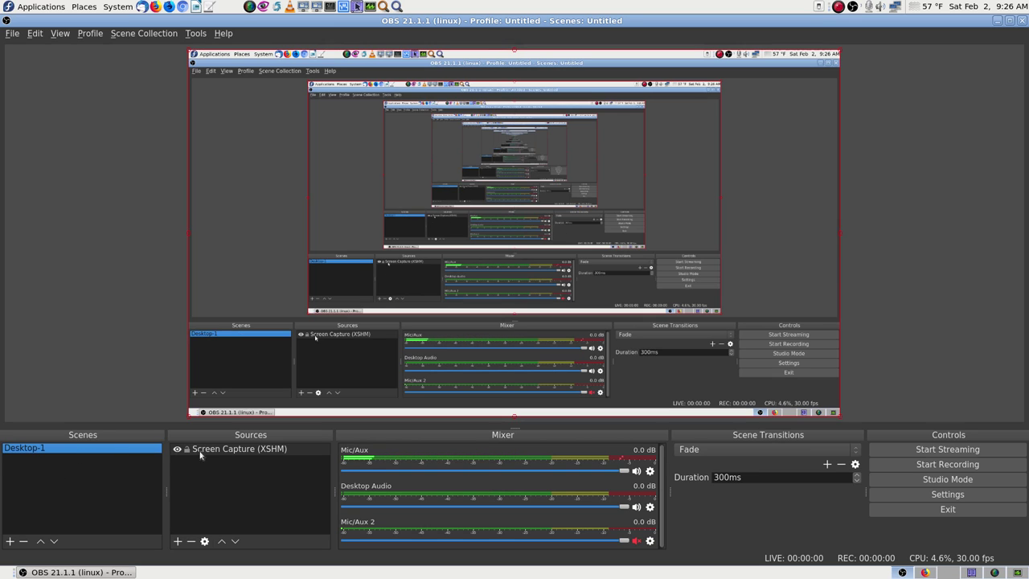
left_click(212, 449)
left_click(108, 448)
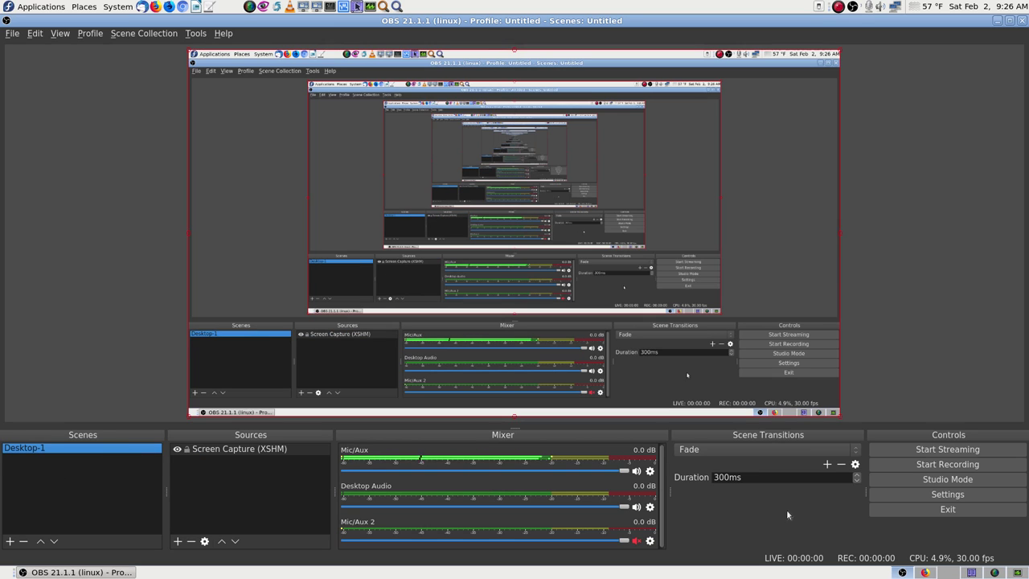
left_click(930, 510)
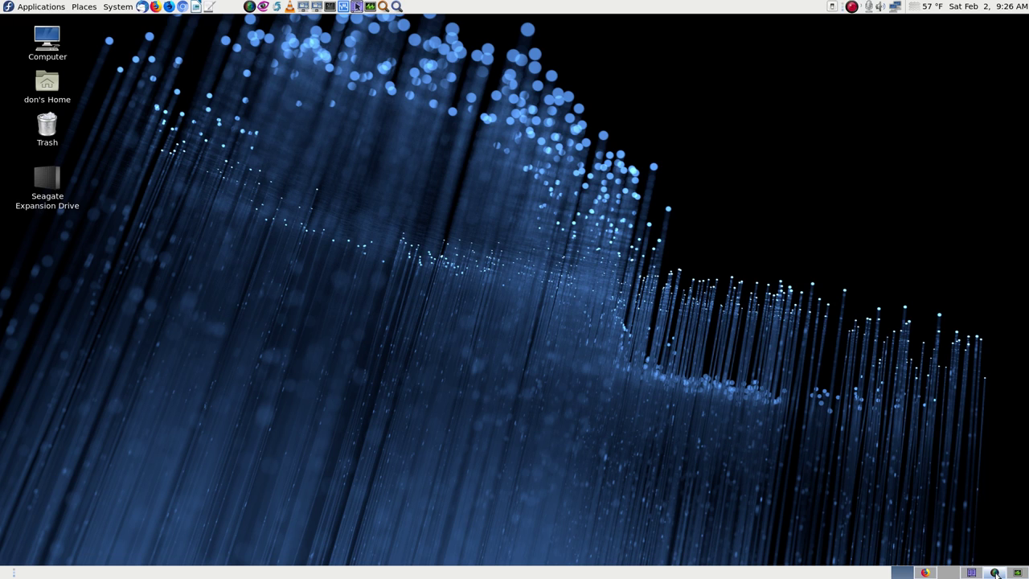
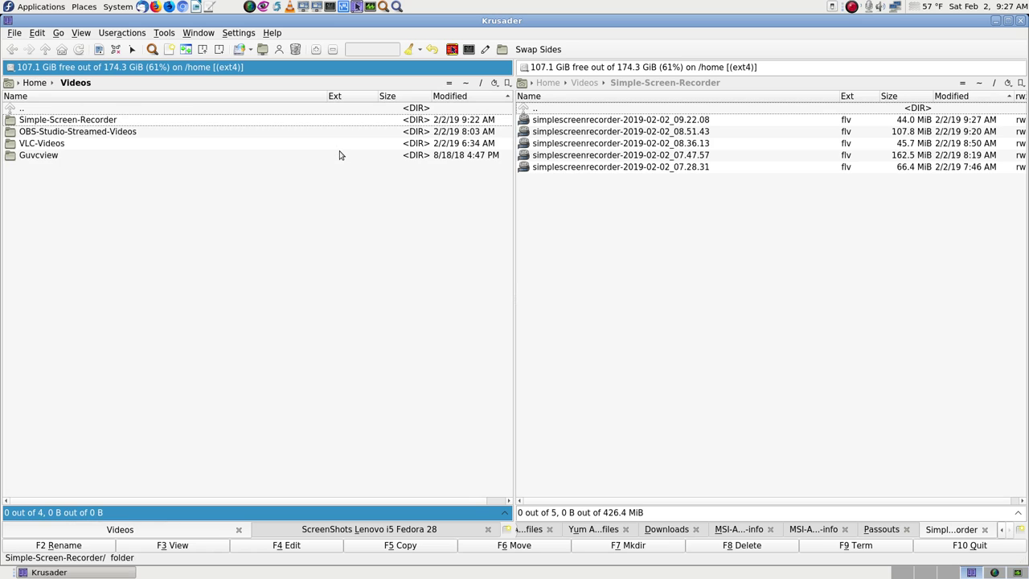
In Krusader, open the OBS-Studio-Streamed-Videos folder inside Videos and check its recordings and the running SimpleScreenRecorder capture
key("Return")
key("BackSpace")
key("Down")
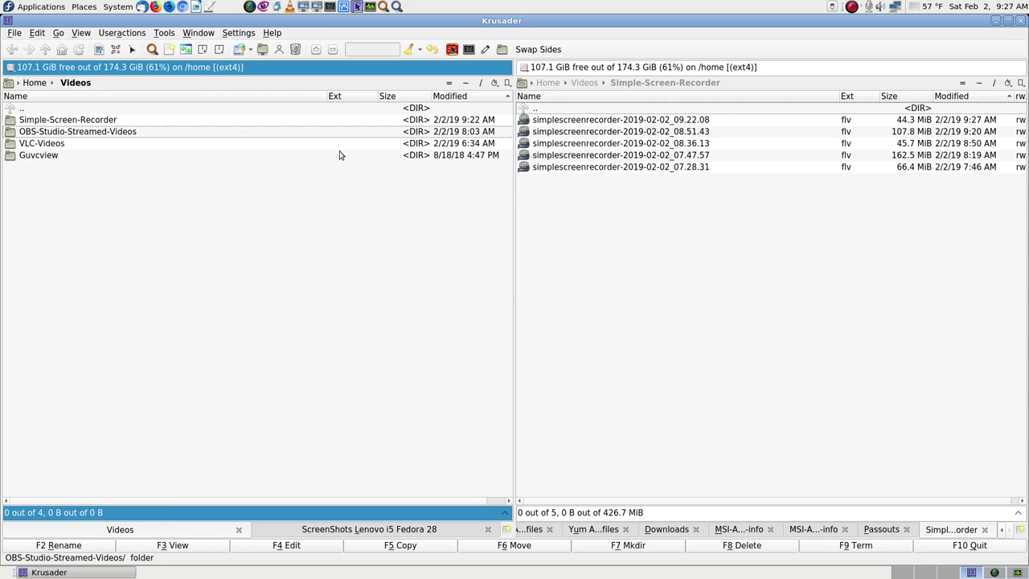
key("Return")
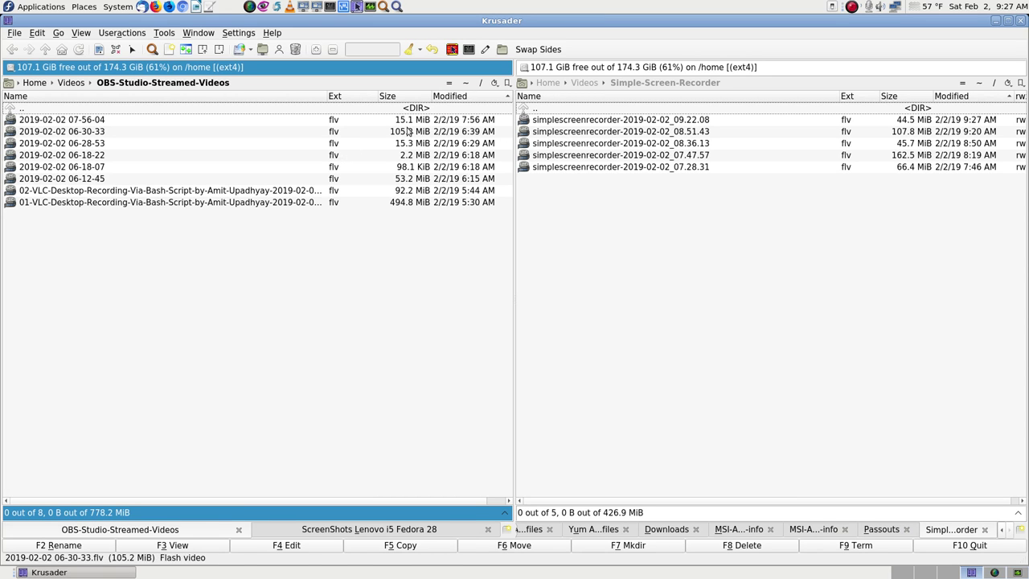
left_click(997, 572)
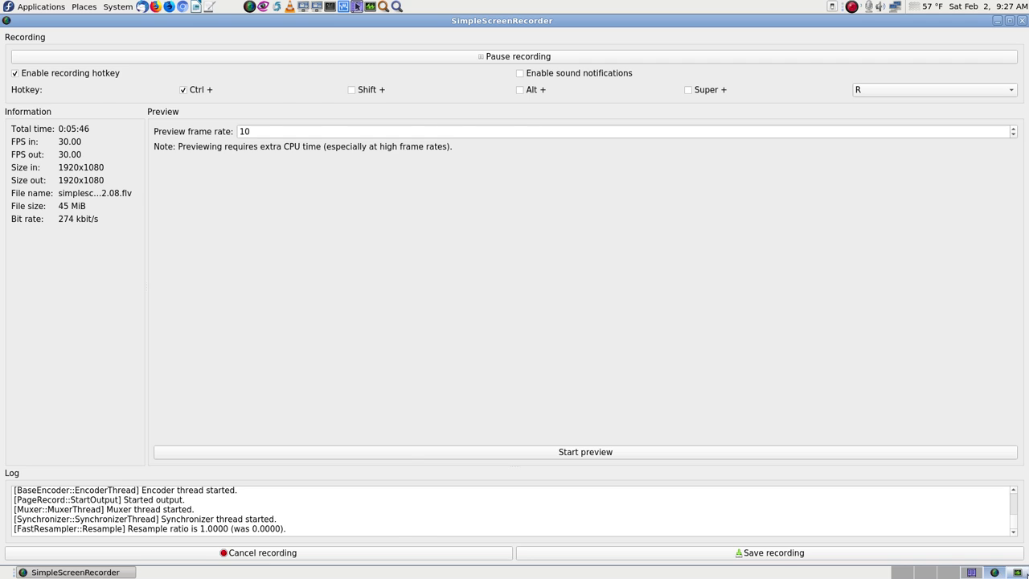
left_click(1017, 572)
left_click(1017, 572)
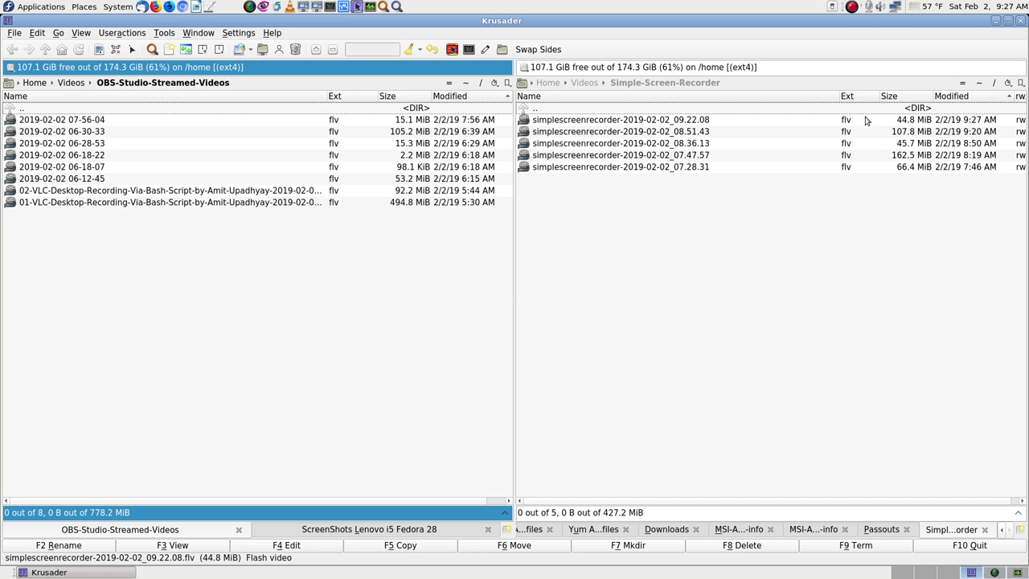
Return to the empty desktop workspace and add a launcher for OBS to the desktop panel
left_click(895, 574)
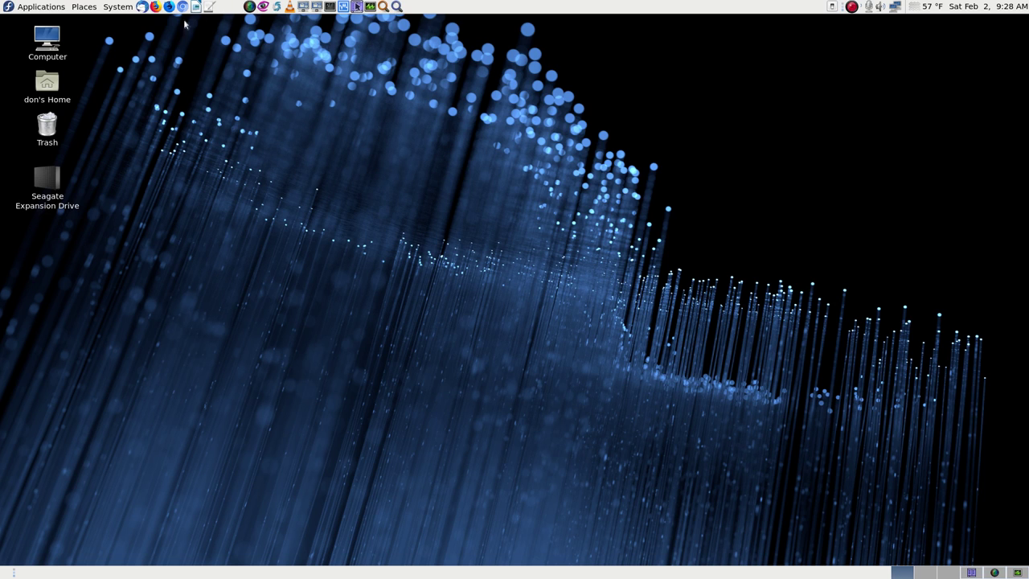
left_click(41, 8)
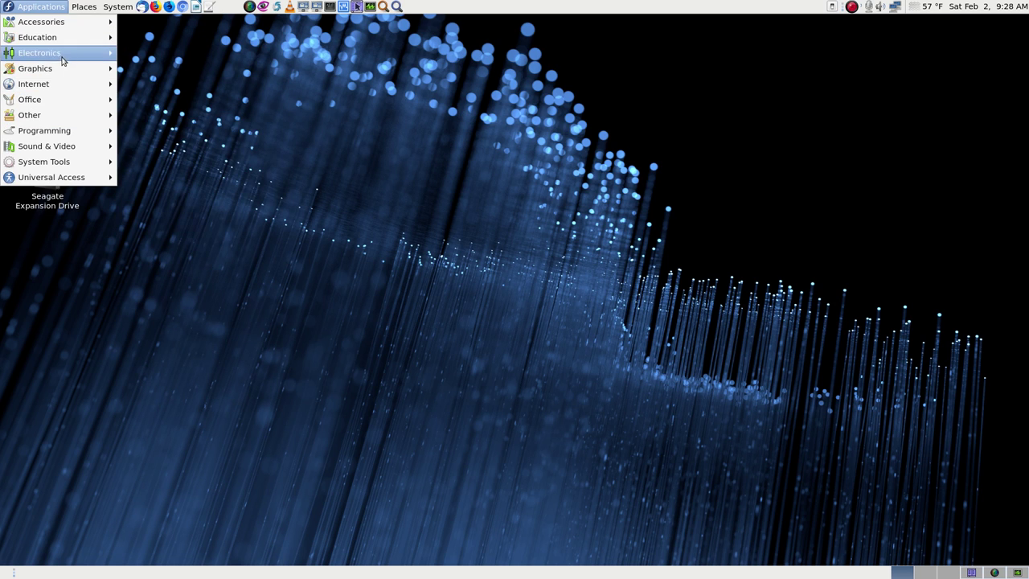
mouse_move(64, 146)
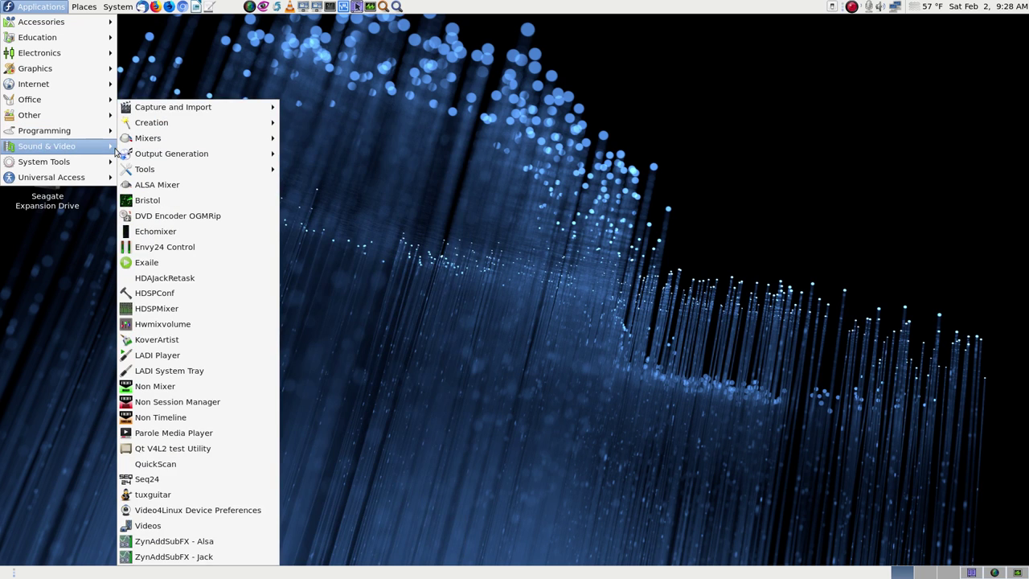
mouse_move(224, 112)
right_click(345, 143)
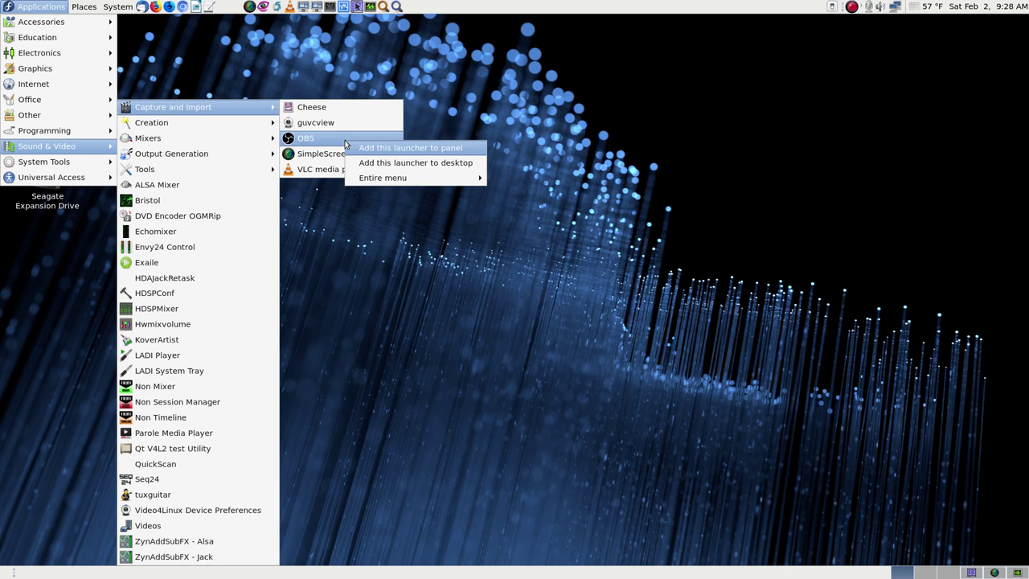
left_click(441, 149)
left_click(540, 139)
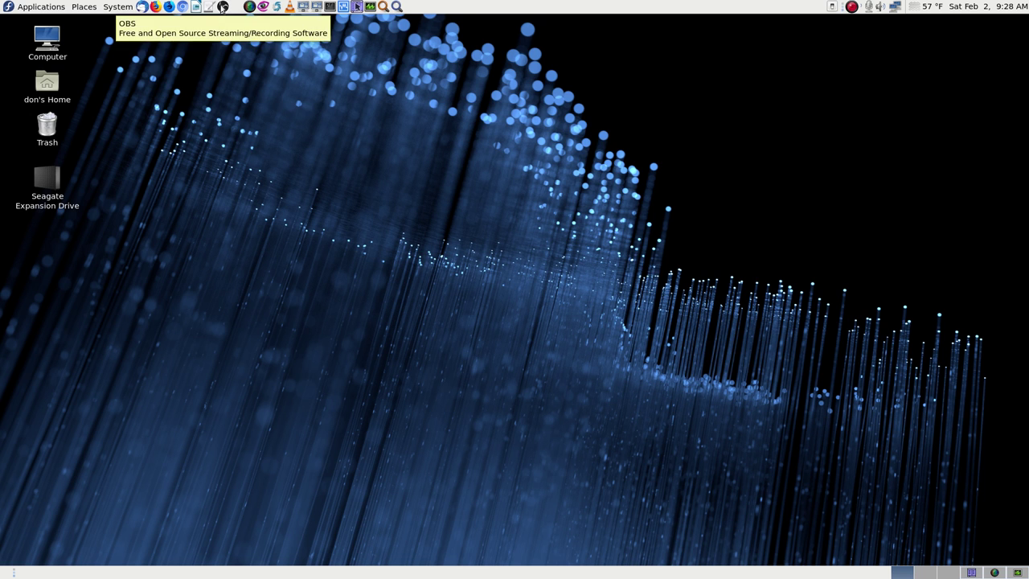
Launch OBS Studio, enable the confirmation dialog when starting streams and automatic recording when streaming, and save the settings
left_click(223, 7)
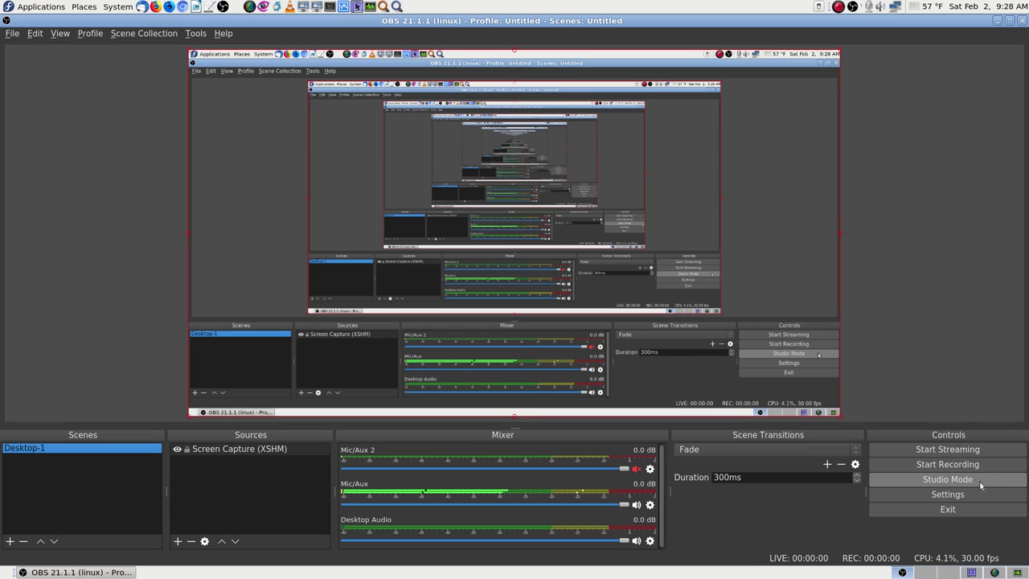
left_click(948, 494)
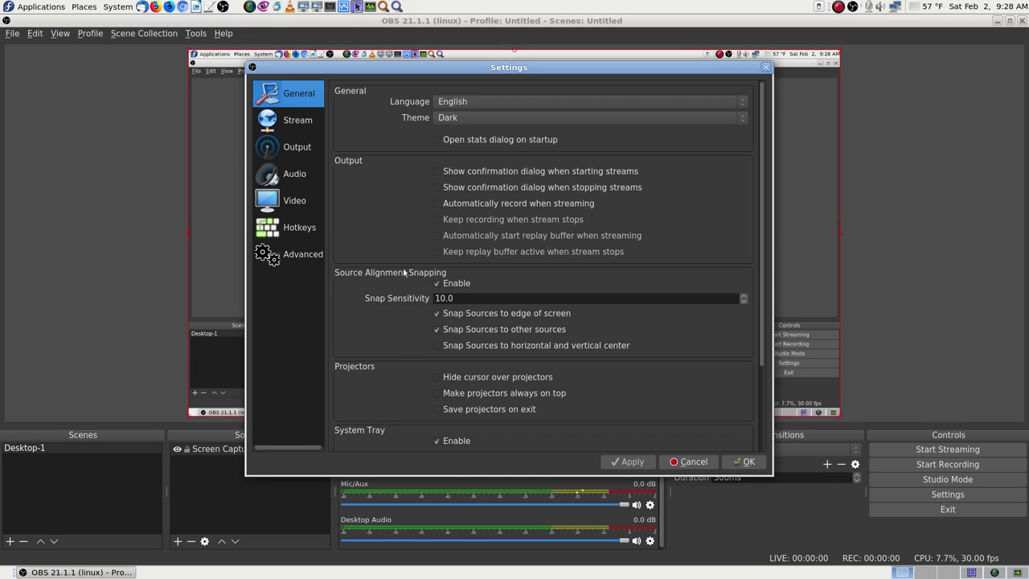
left_click(436, 172)
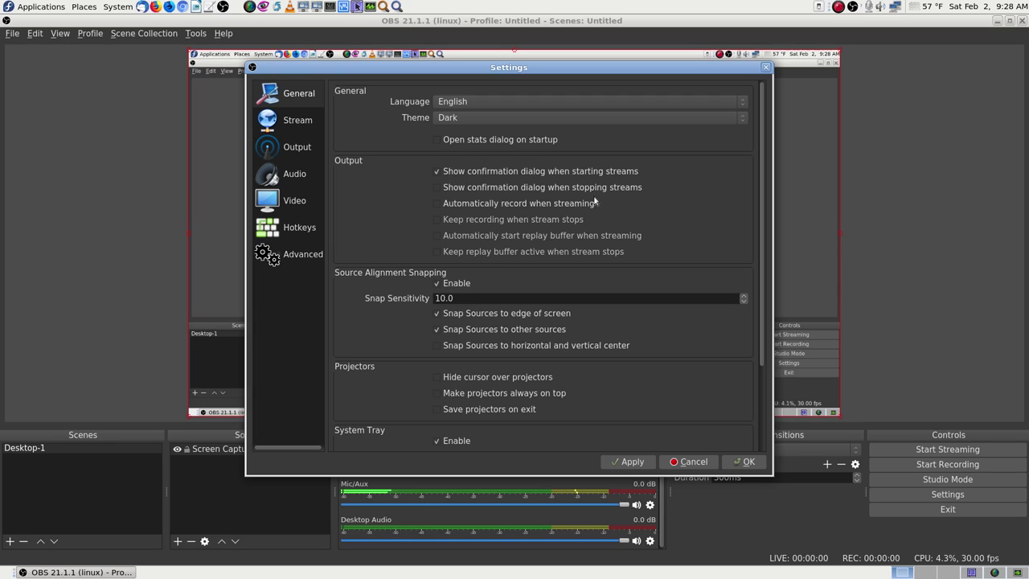
left_click(438, 204)
left_click(733, 462)
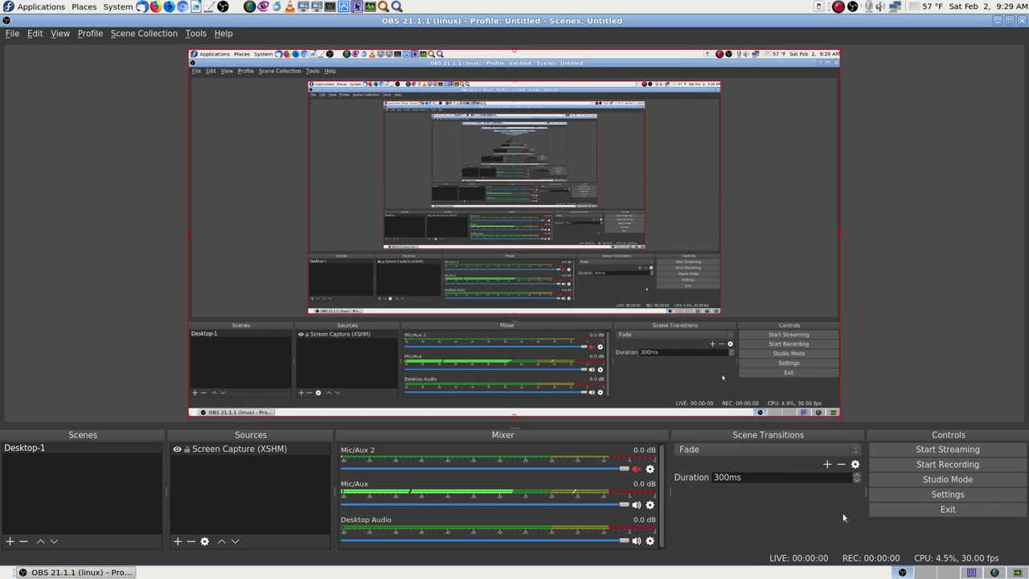
Exit OBS Studio and search System Monitor's process table for "obs" to check whether it is still running
left_click(918, 509)
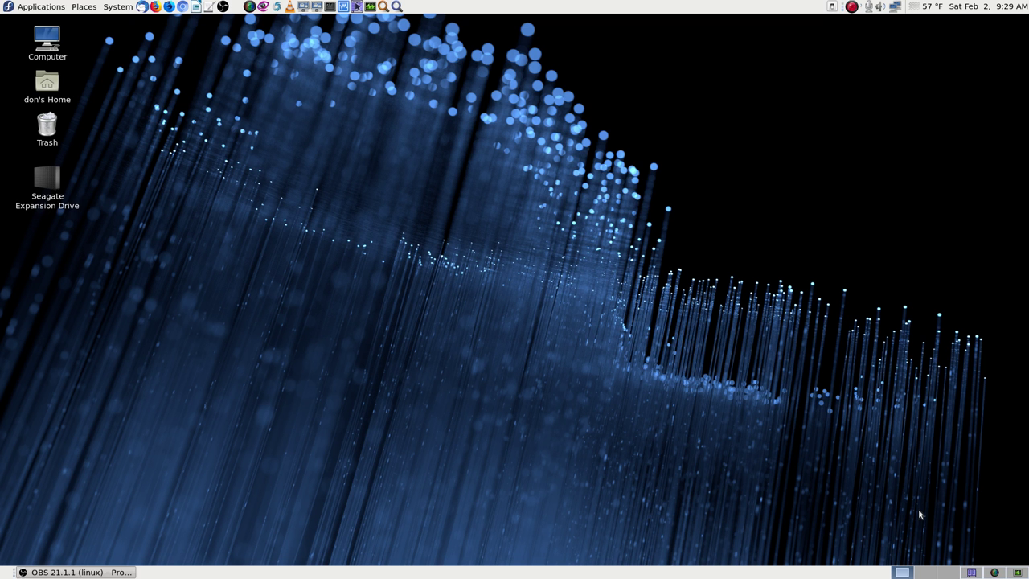
key("ctrl+Escape")
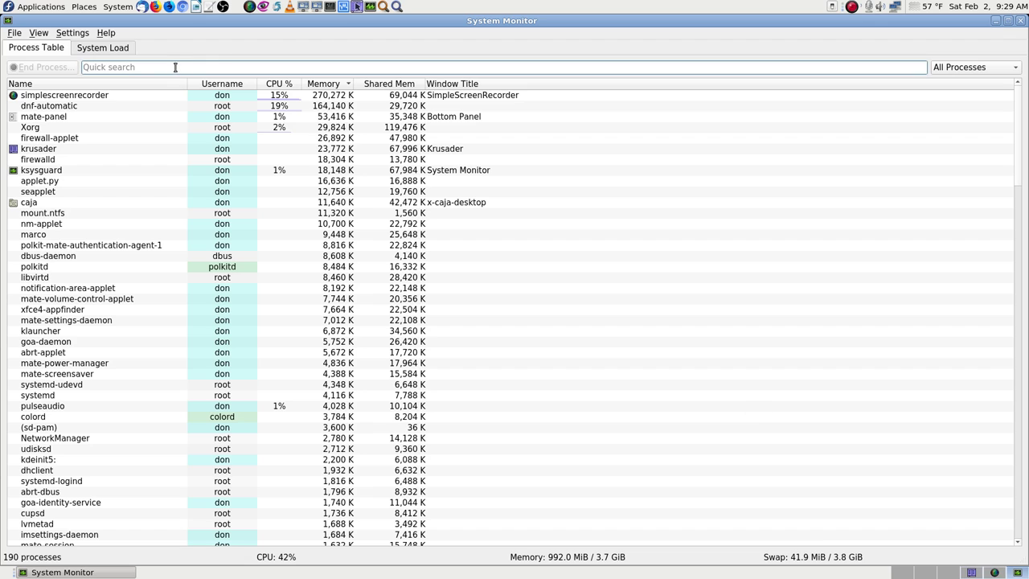
type("obs")
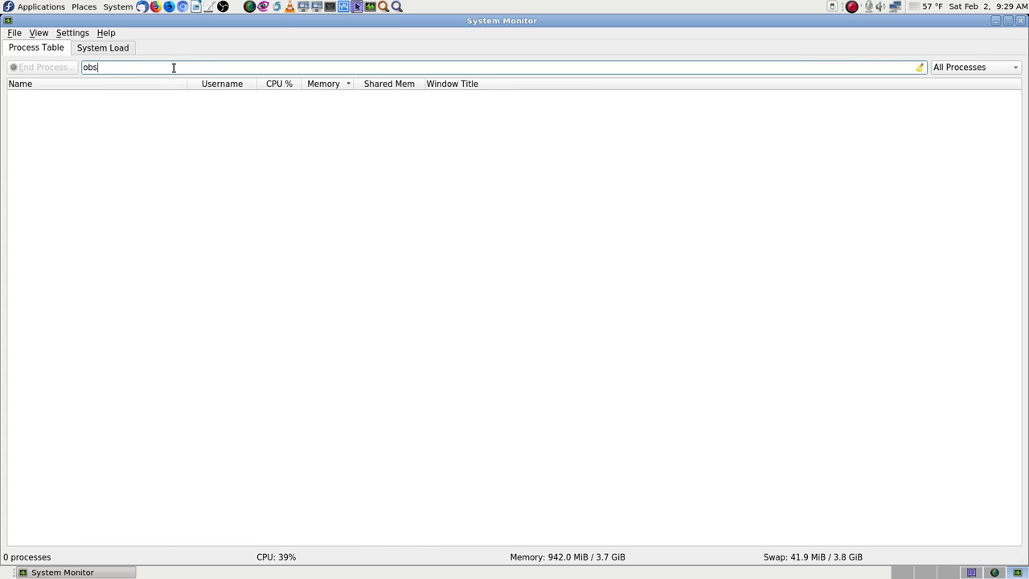
key("BackSpace")
key("BackSpace")
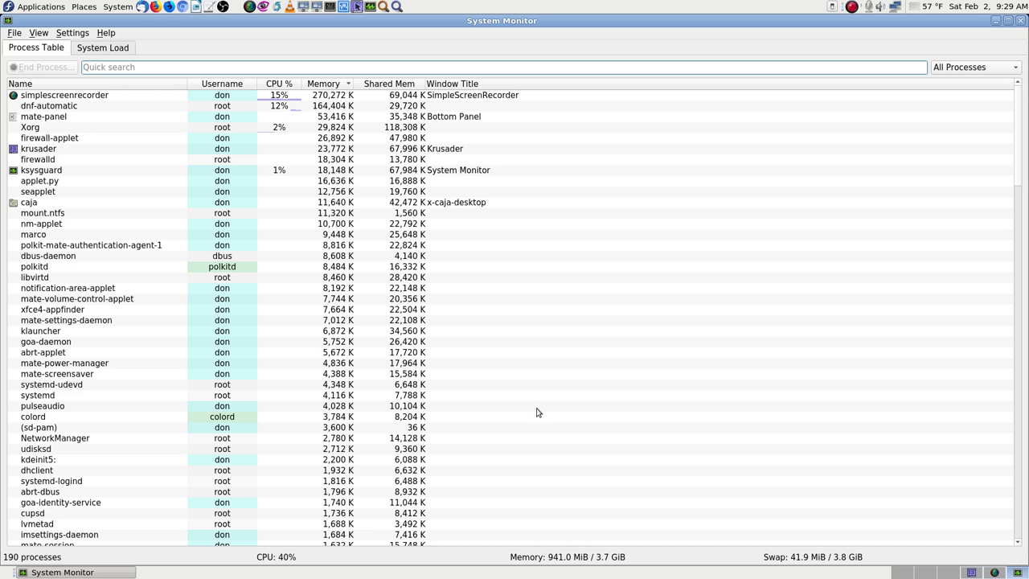
left_click(902, 573)
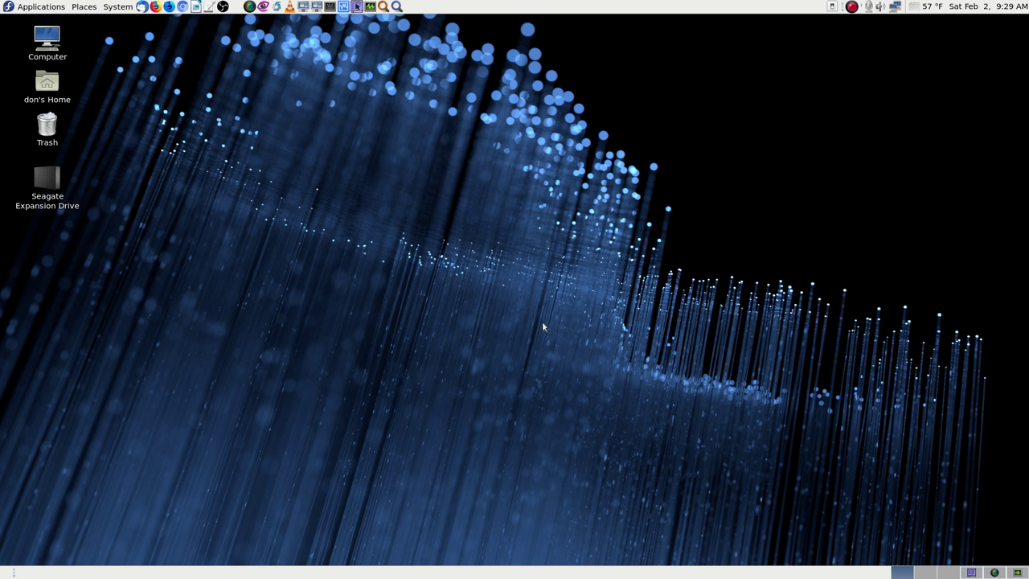
Relaunch OBS Studio, start streaming with the start confirmed, and select the Desktop-1 scene
left_click(223, 6)
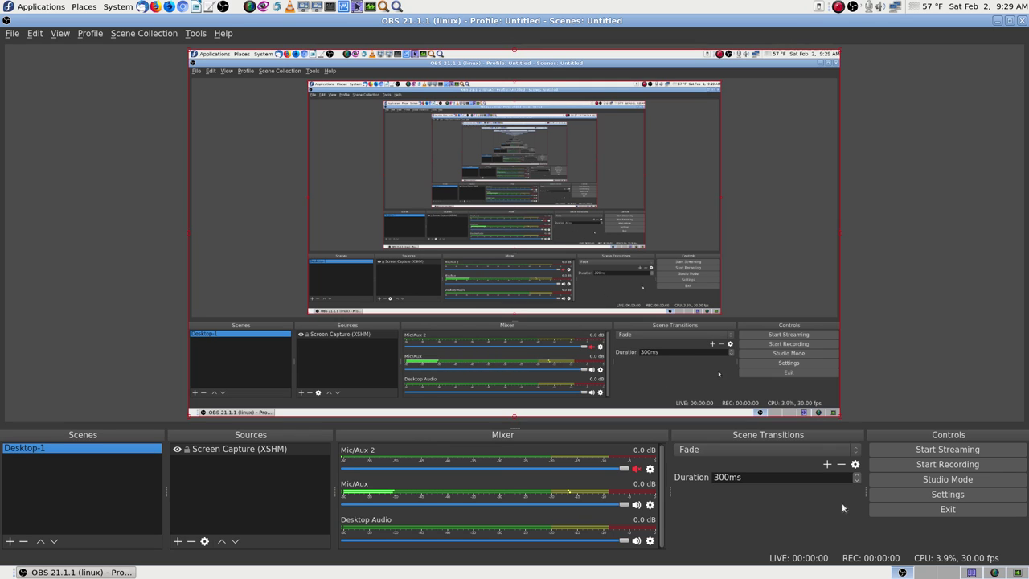
left_click(898, 451)
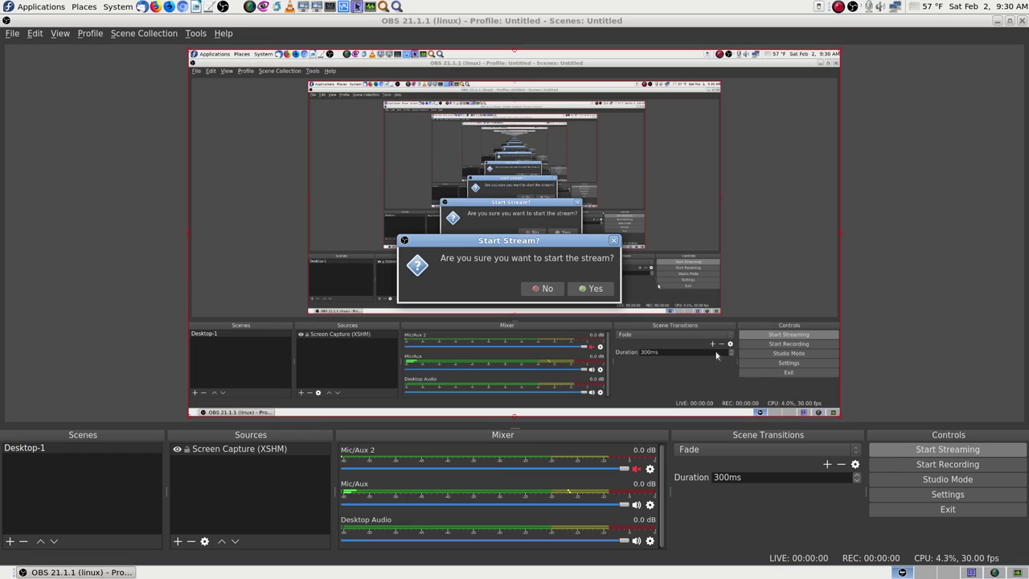
left_click(593, 287)
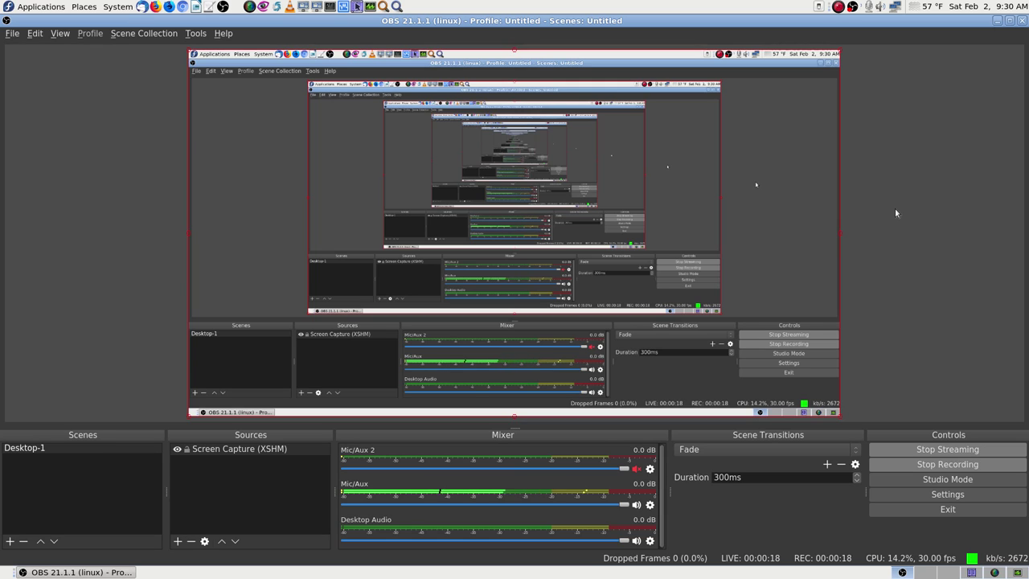
left_click(62, 448)
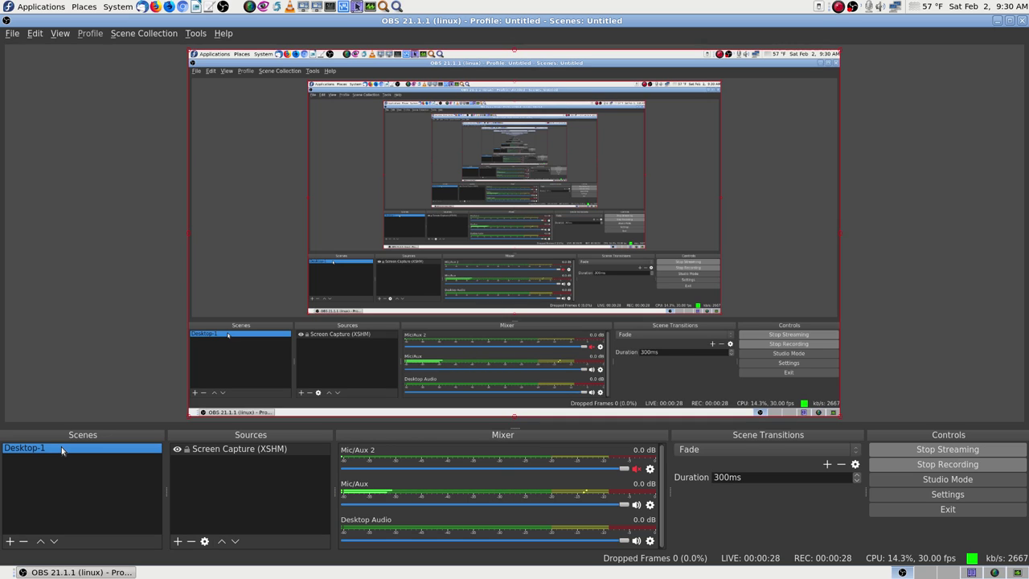
Switch to SimpleScreenRecorder and start its recording preview
left_click(995, 572)
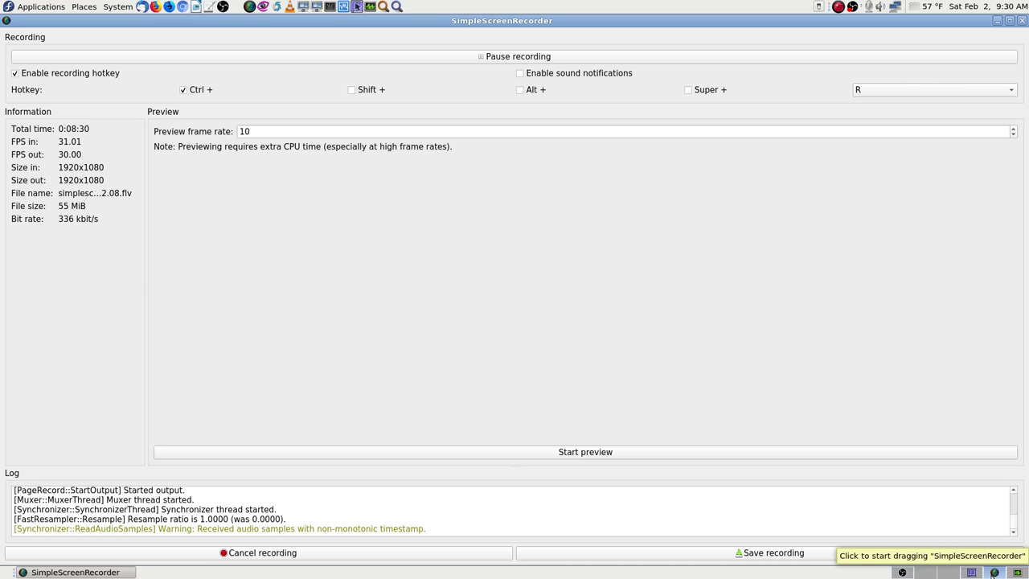
left_click(627, 453)
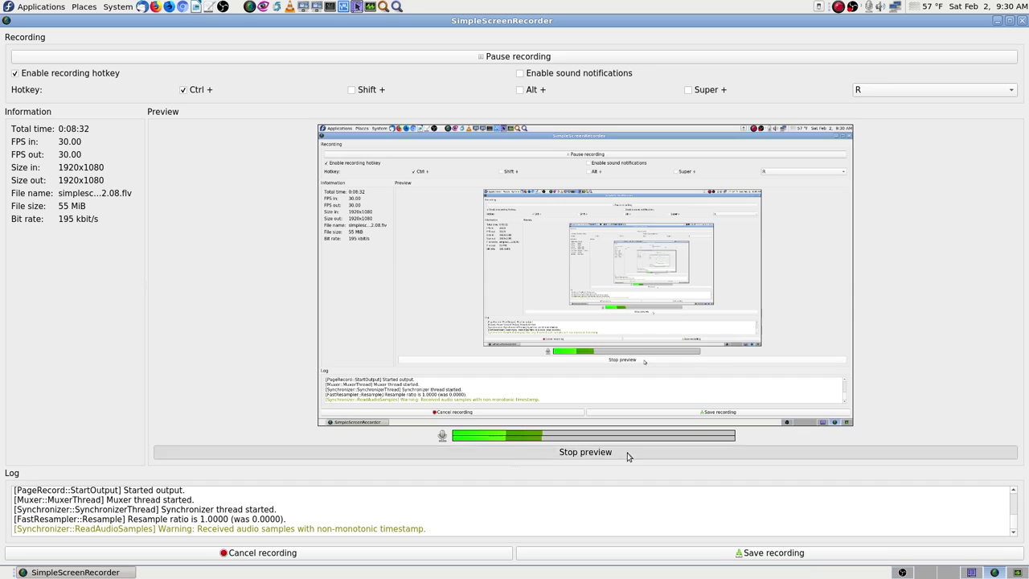
Stop SimpleScreenRecorder's recording preview and check the video folders in Krusader and the live stream in OBS Studio
left_click(627, 453)
left_click(971, 572)
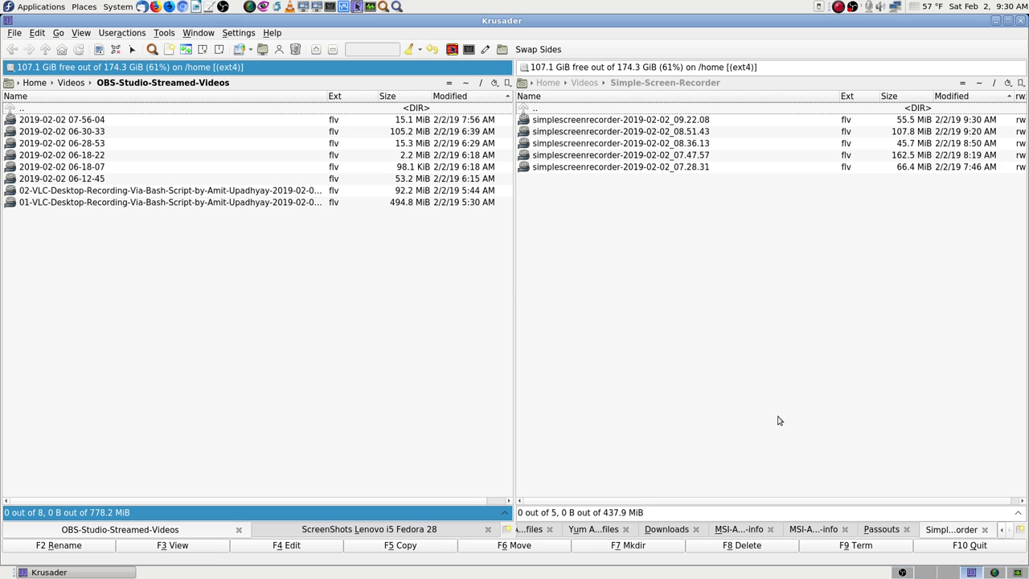
left_click(924, 571)
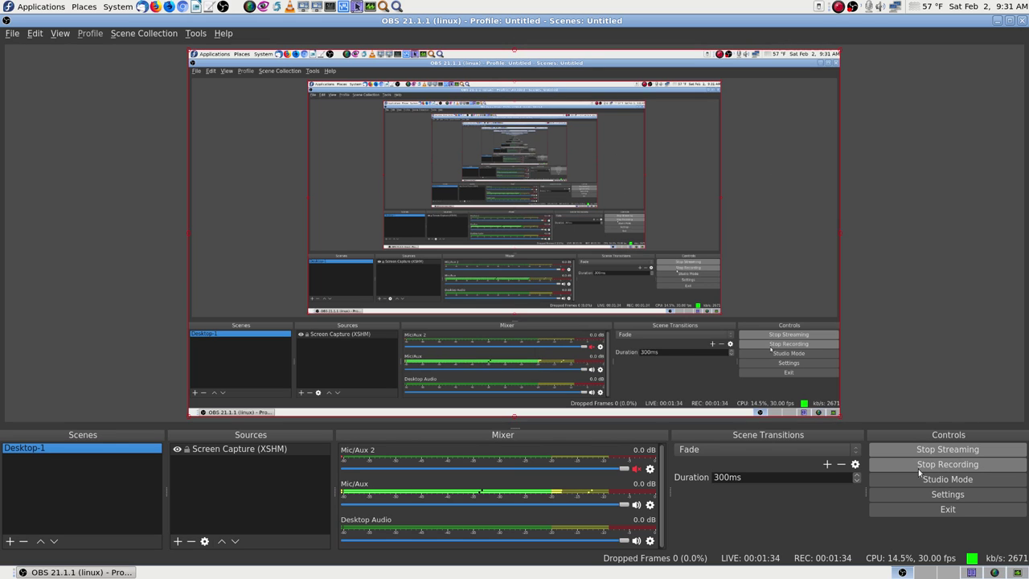
left_click(996, 572)
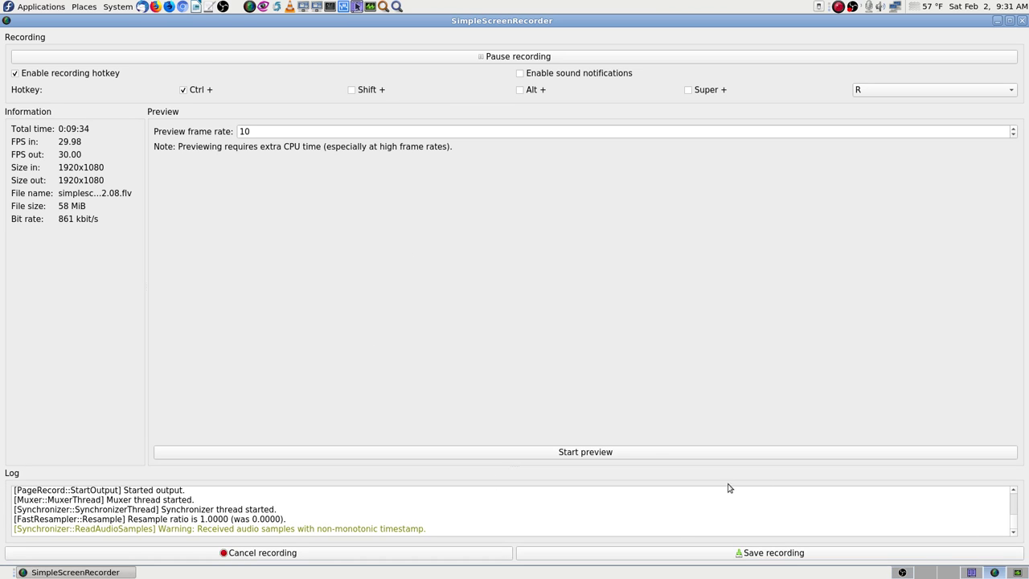
left_click(649, 454)
left_click(650, 453)
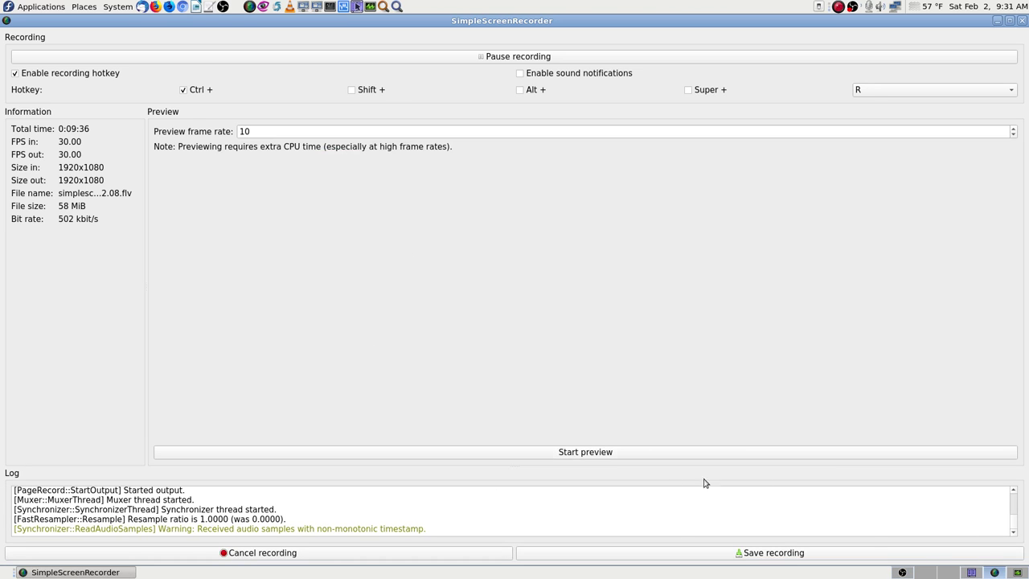
Switch to Krusader and reopen the OBS-Studio-Streamed-Videos folder to check for the recording in progress
left_click(970, 572)
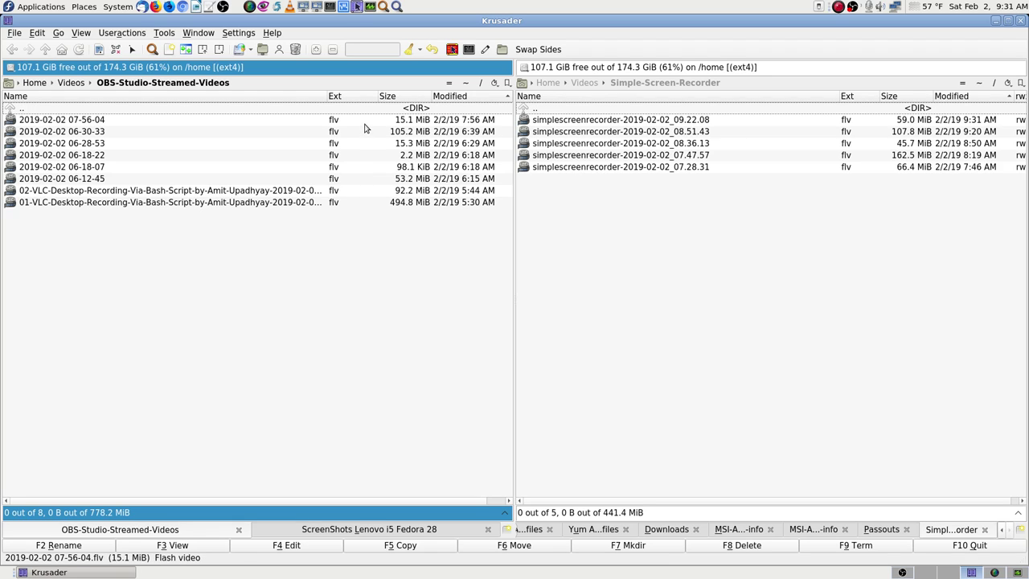
key("BackSpace")
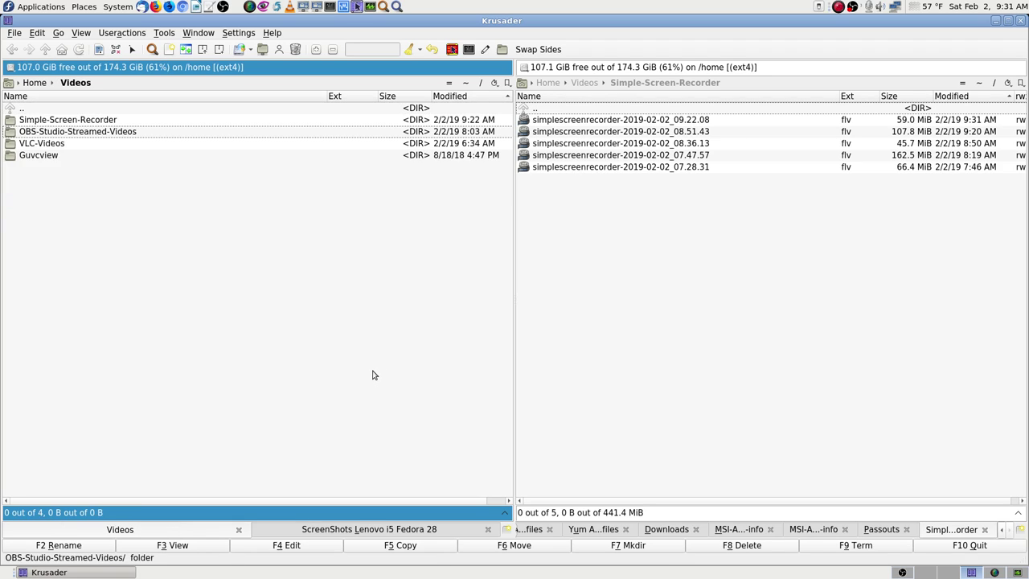
key("Return")
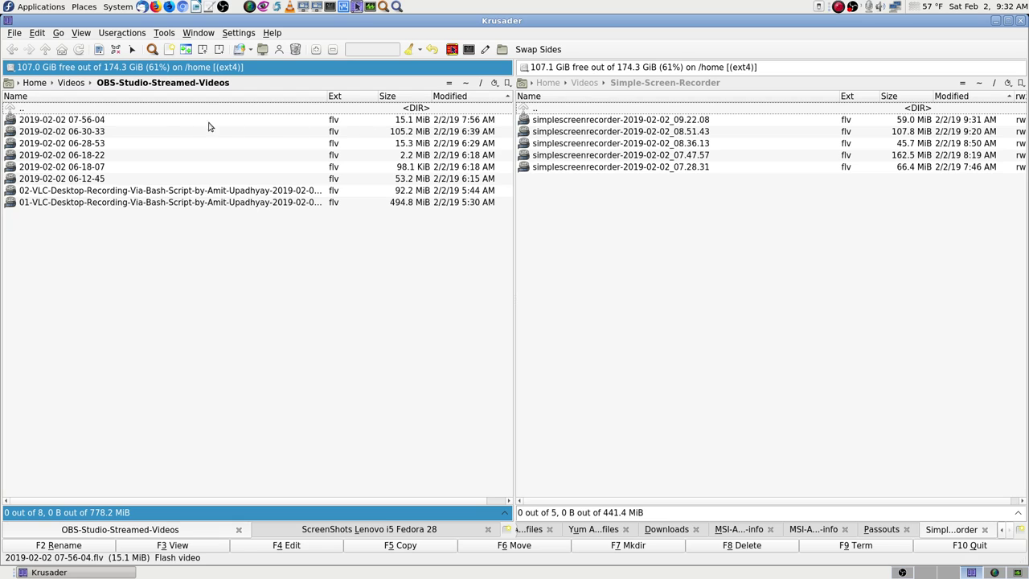
left_click(353, 121)
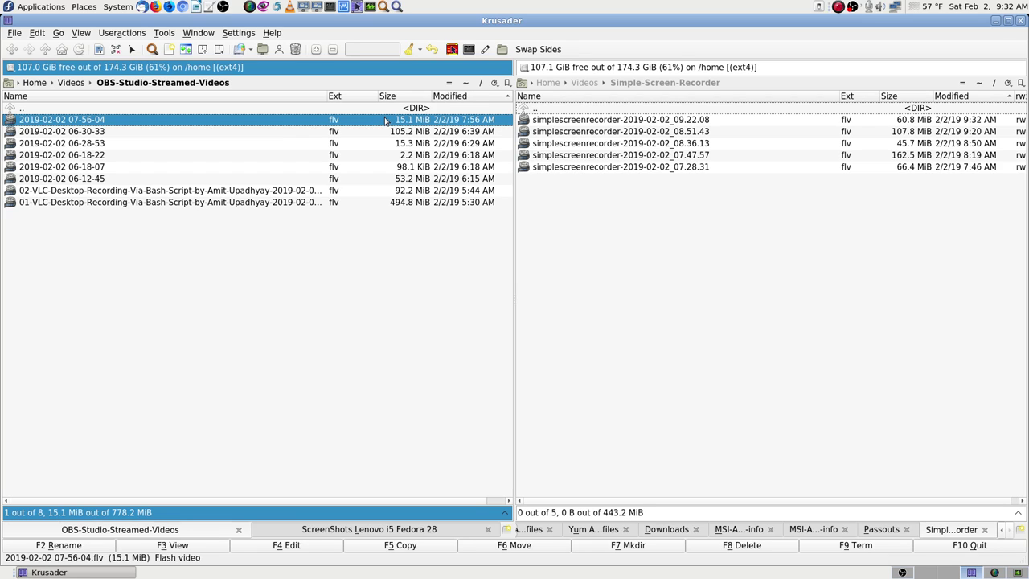
left_click(386, 109)
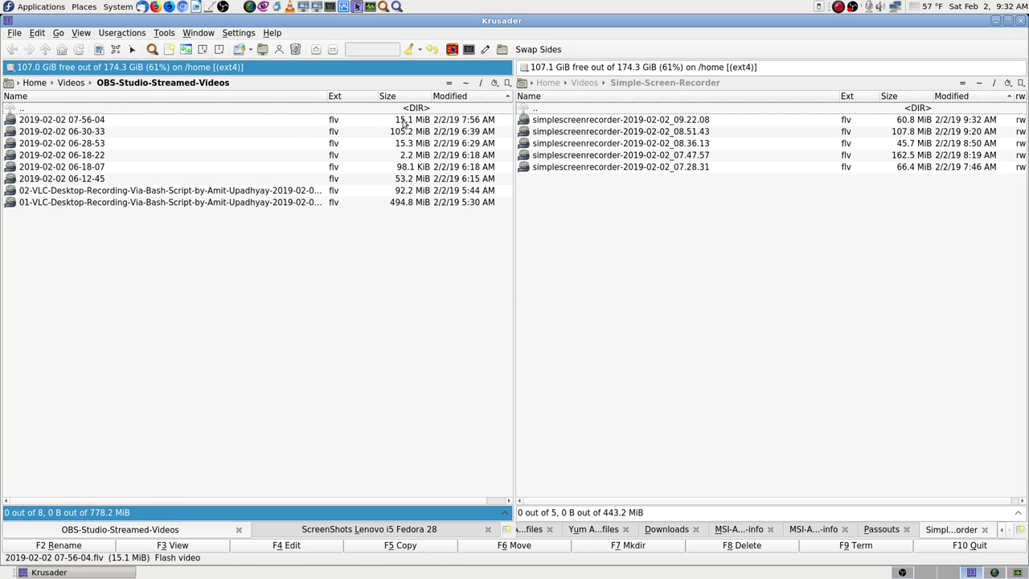
Stop the stream in OBS Studio with confirmation, and check the OBS-Studio-Streamed-Videos folder in Krusader again
left_click(902, 572)
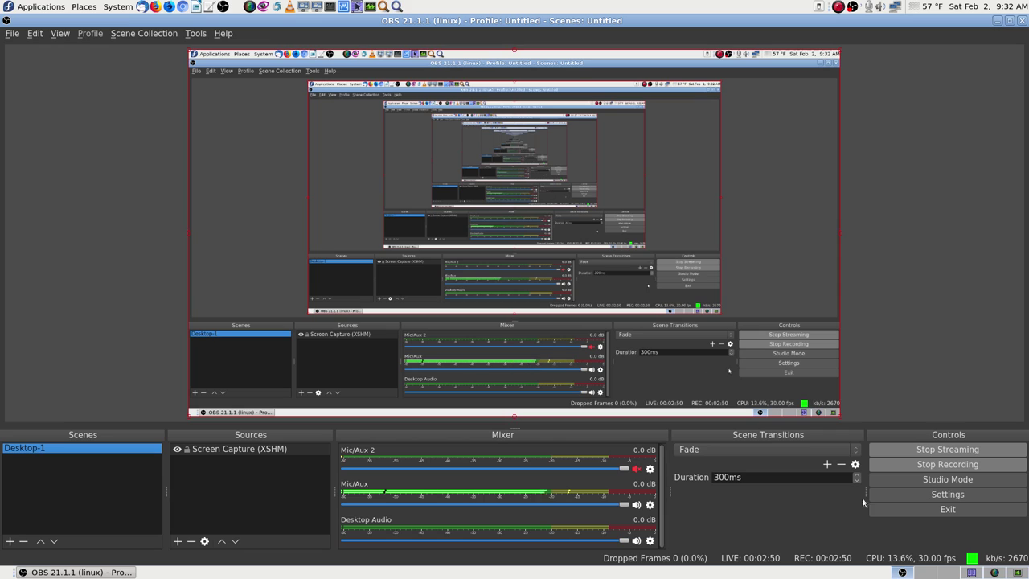
left_click(995, 453)
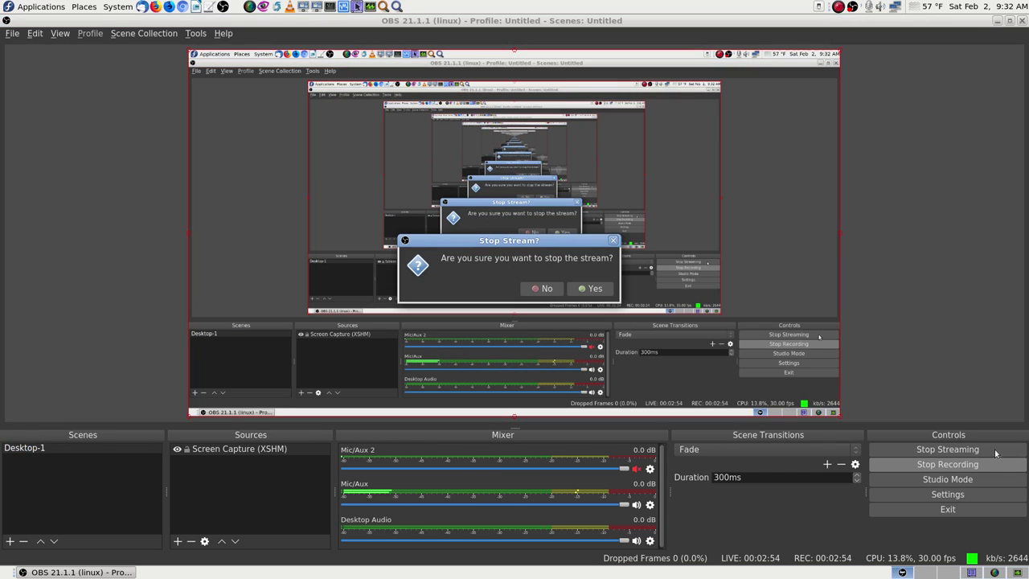
left_click(589, 290)
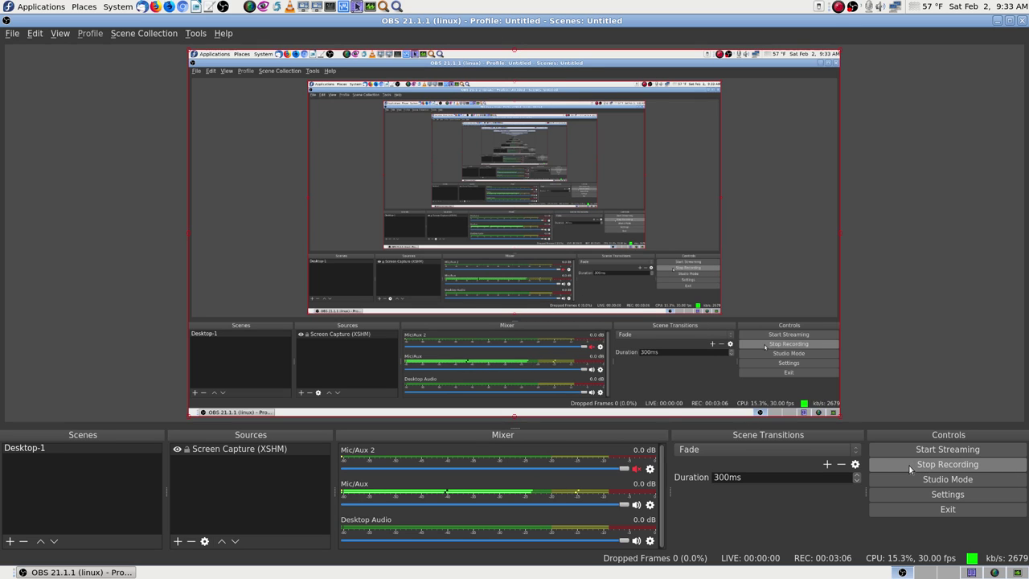
left_click(995, 573)
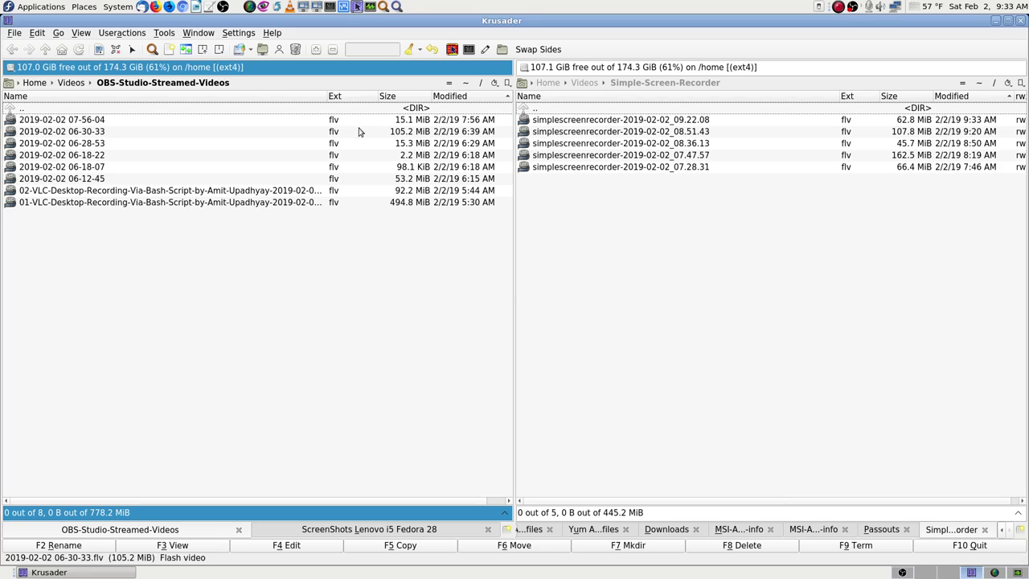
left_click(140, 134)
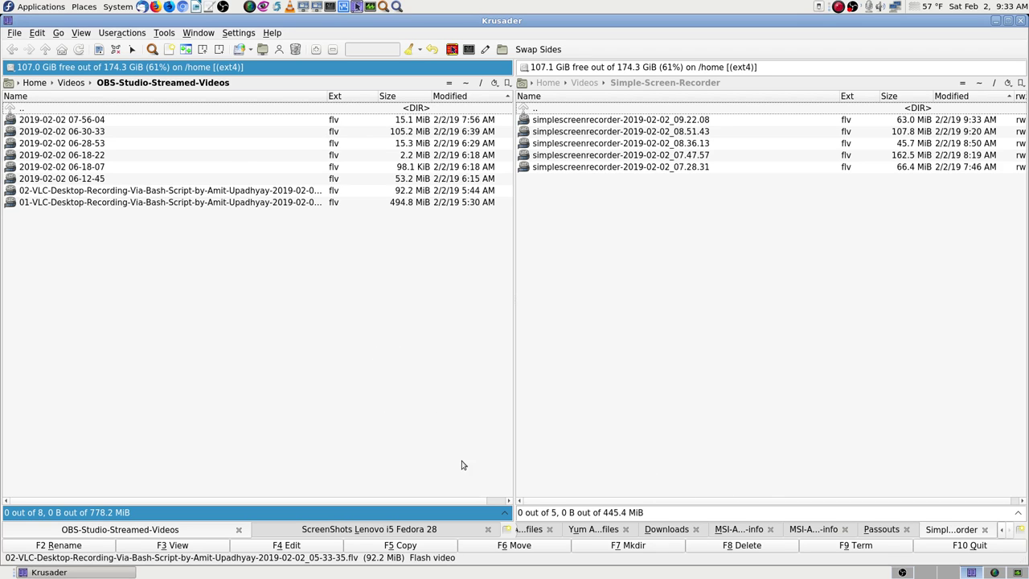
Stop the recording in OBS Studio and check the OBS-Studio-Streamed-Videos folder in Krusader for its file
left_click(903, 572)
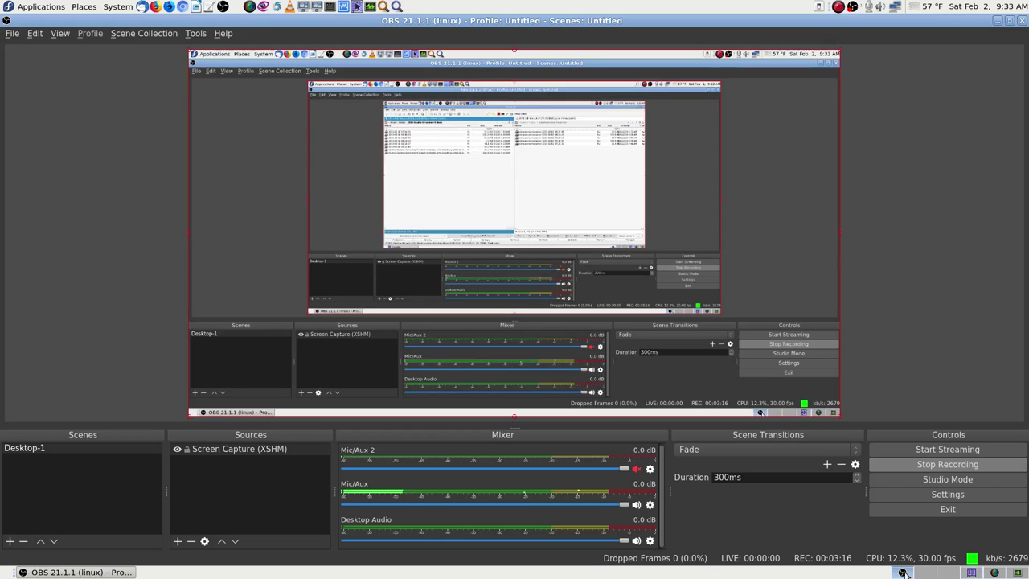
left_click(939, 467)
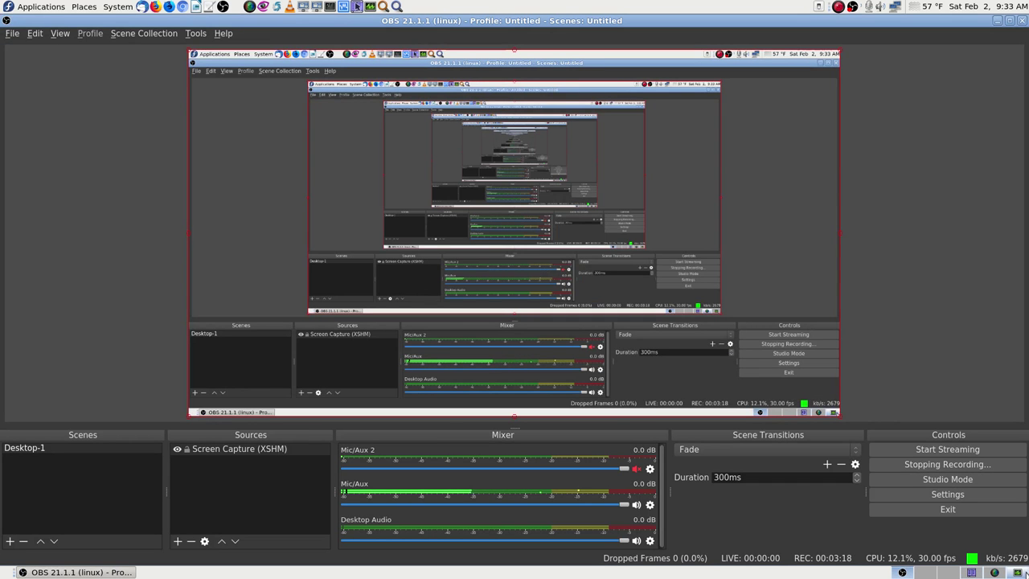
left_click(903, 572)
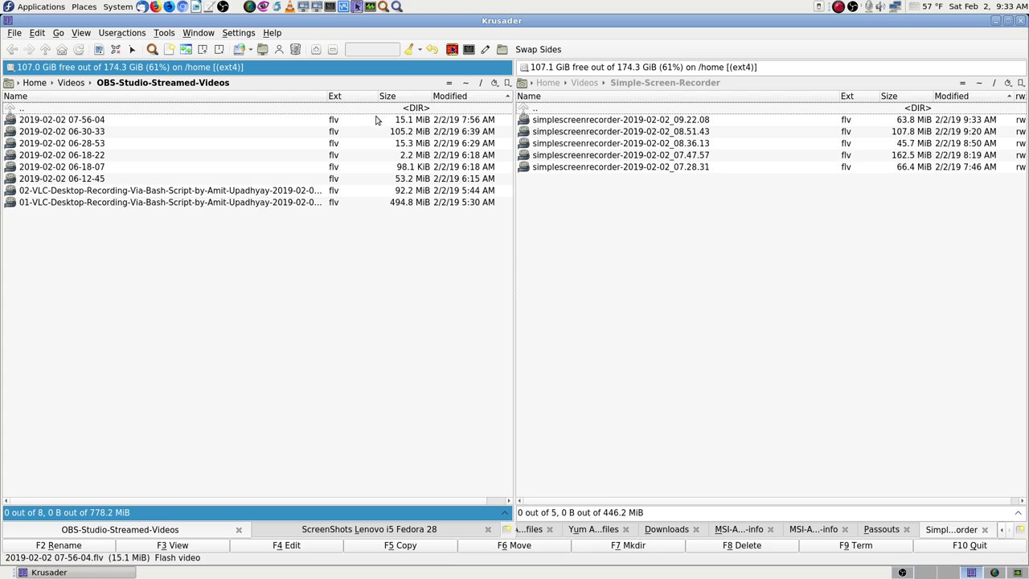
left_click(341, 122)
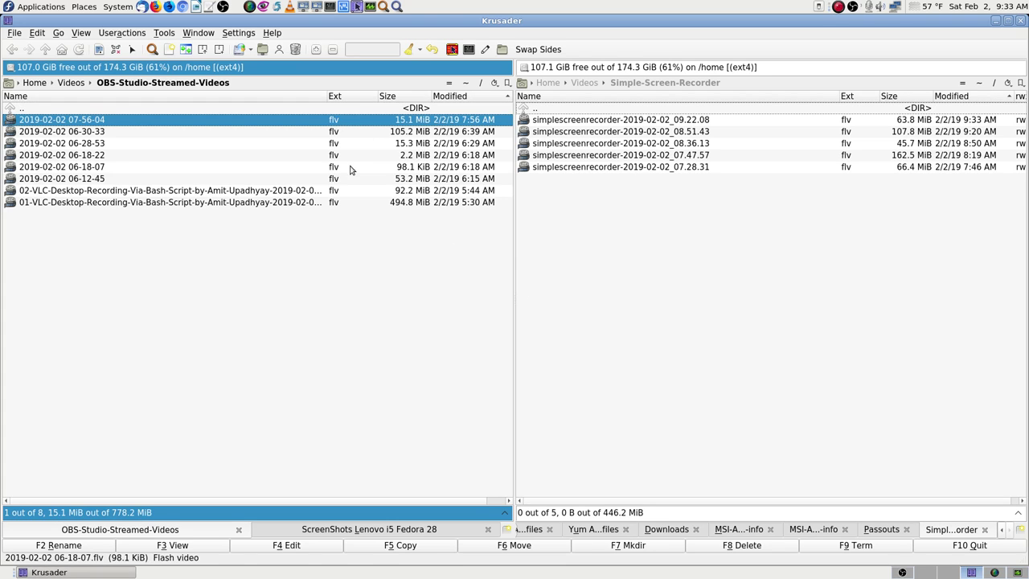
Exit OBS Studio and return to Krusader
left_click(901, 572)
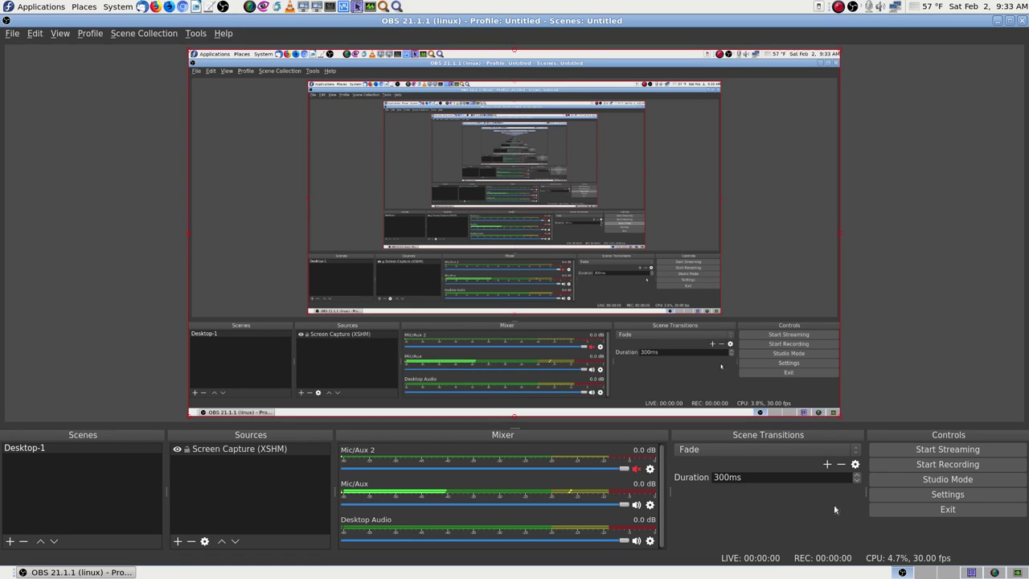
left_click(945, 513)
left_click(974, 572)
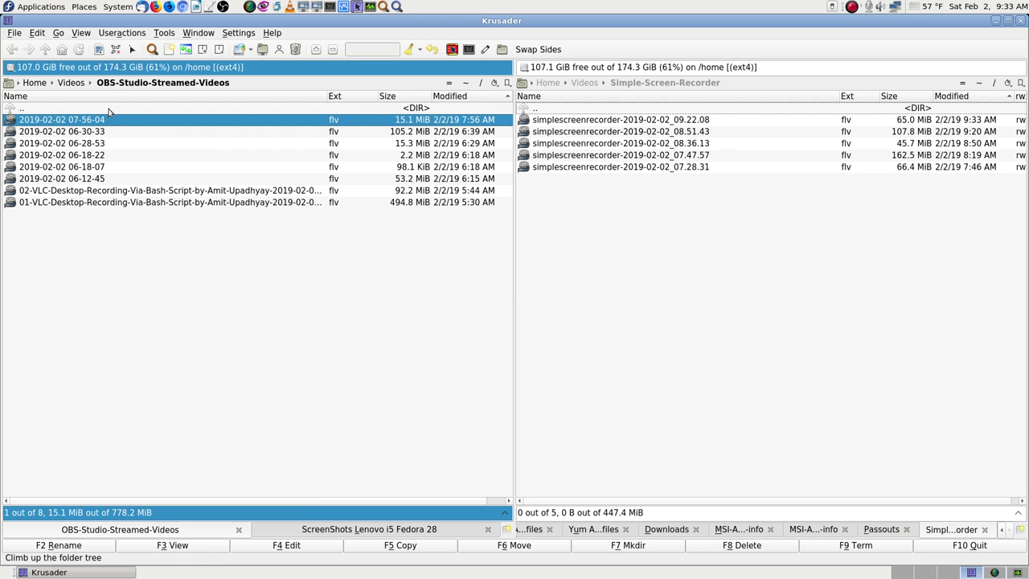
double_click(24, 122)
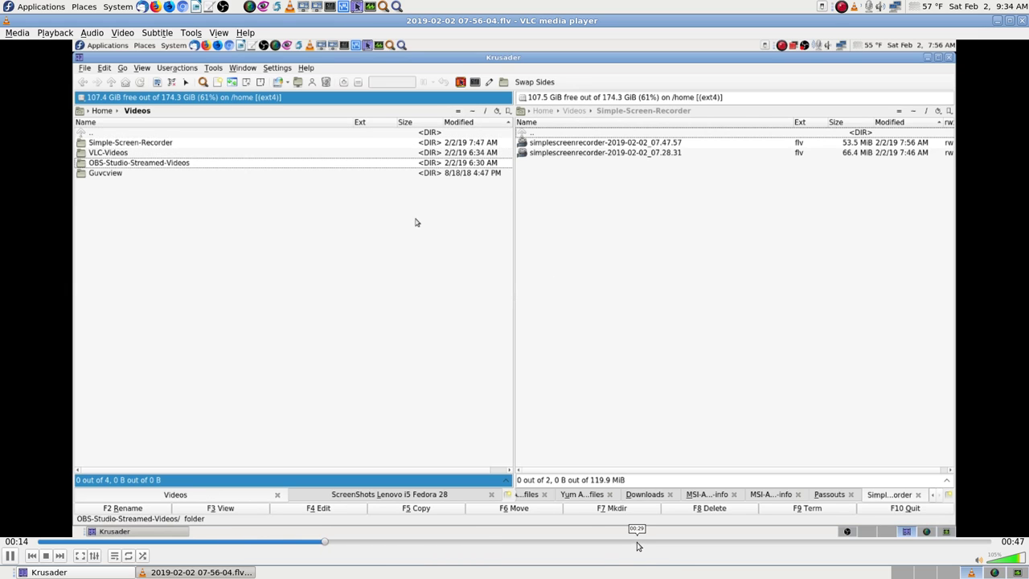
left_click(682, 543)
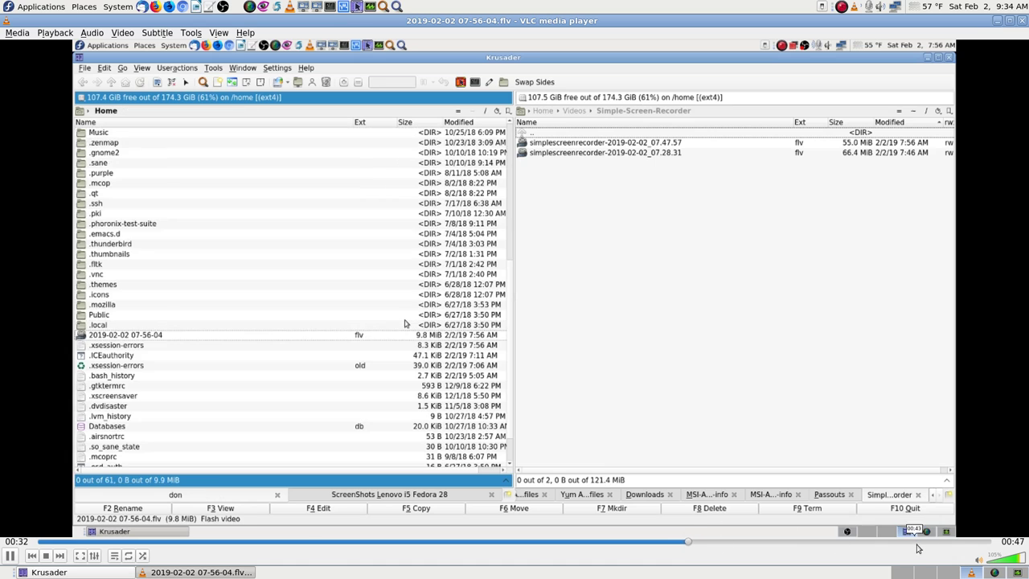
left_click(967, 545)
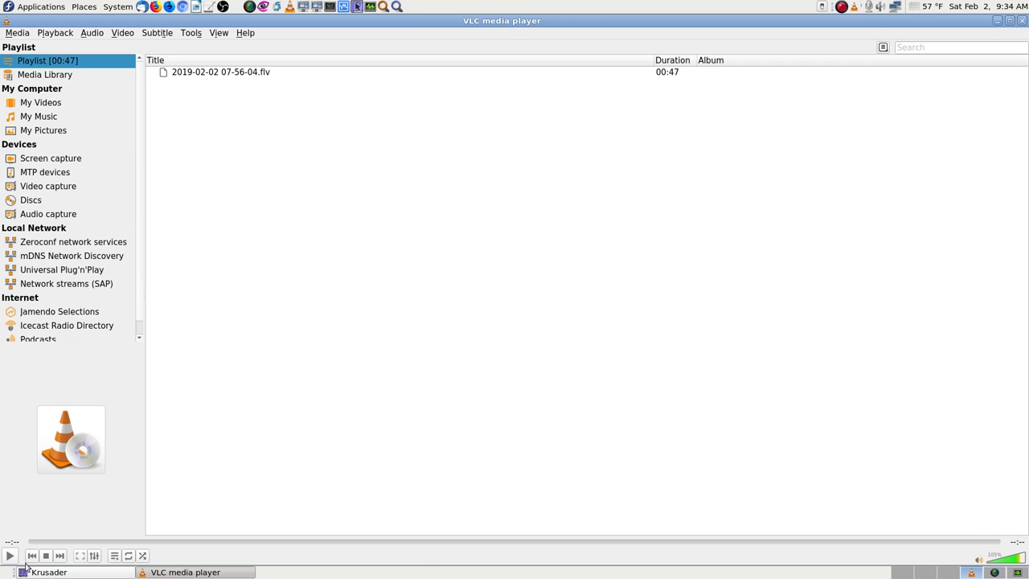
left_click(10, 556)
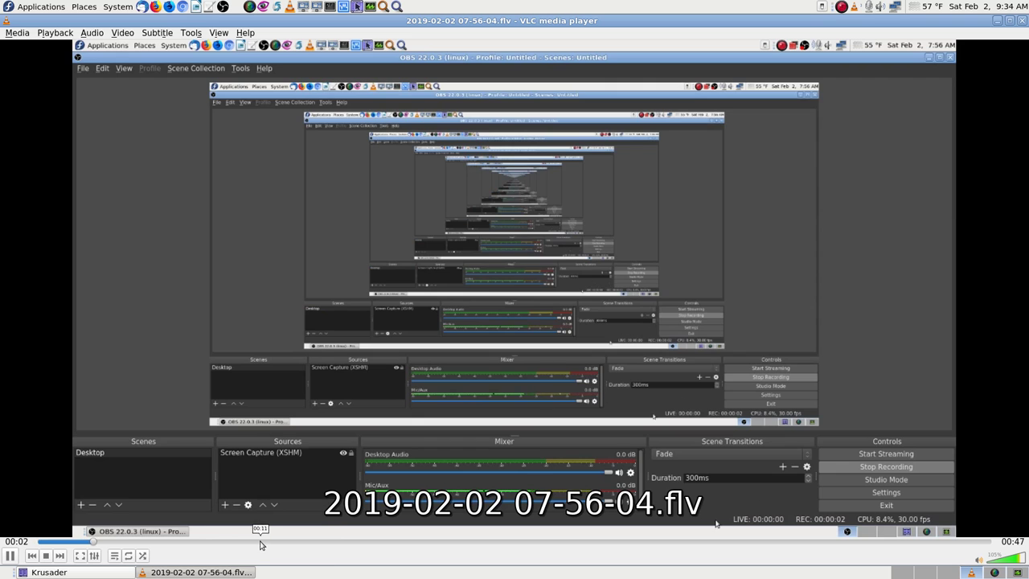
left_click(260, 541)
left_click(727, 541)
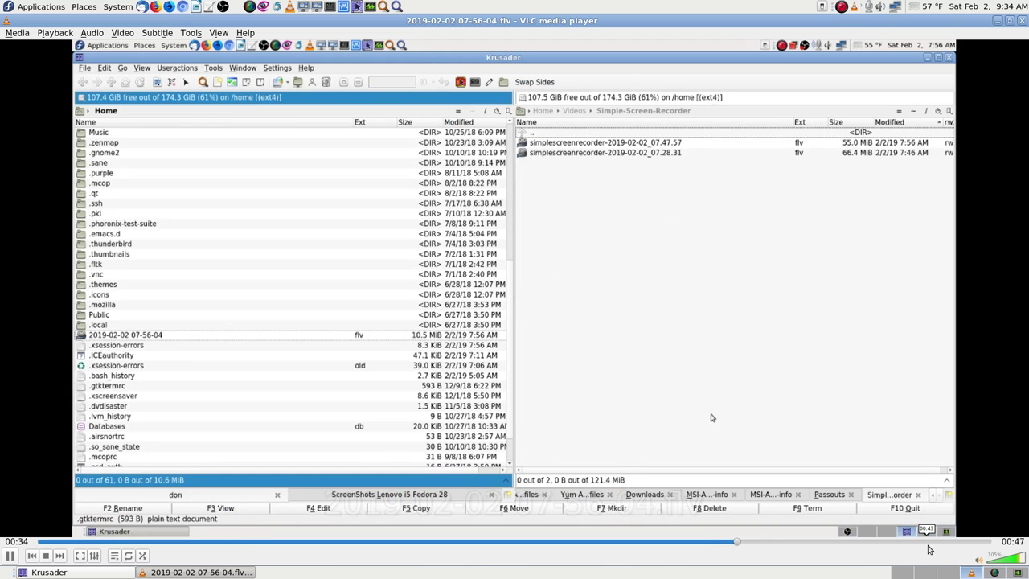
left_click(939, 545)
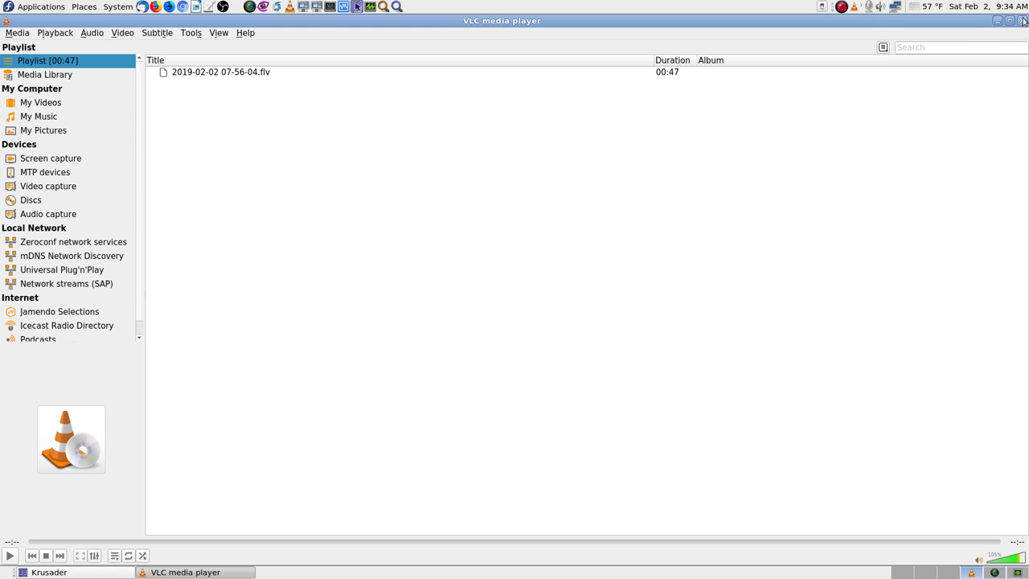
left_click(1022, 20)
left_click(298, 378)
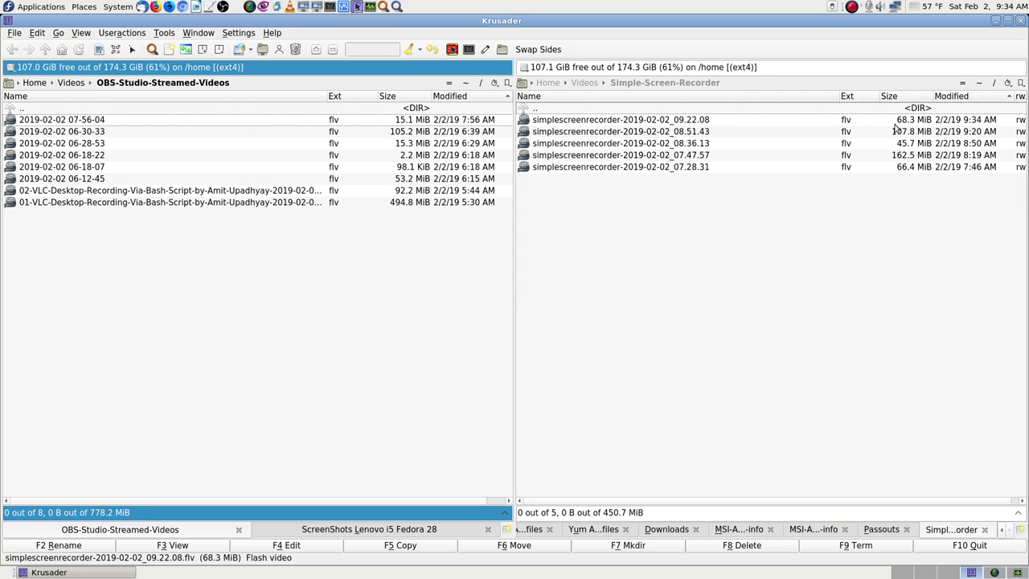
Show the OBS-Studio-Streamed-Videos folder in Krusader's inactive pane and go up to the Home folder in the active pane
left_click(962, 83)
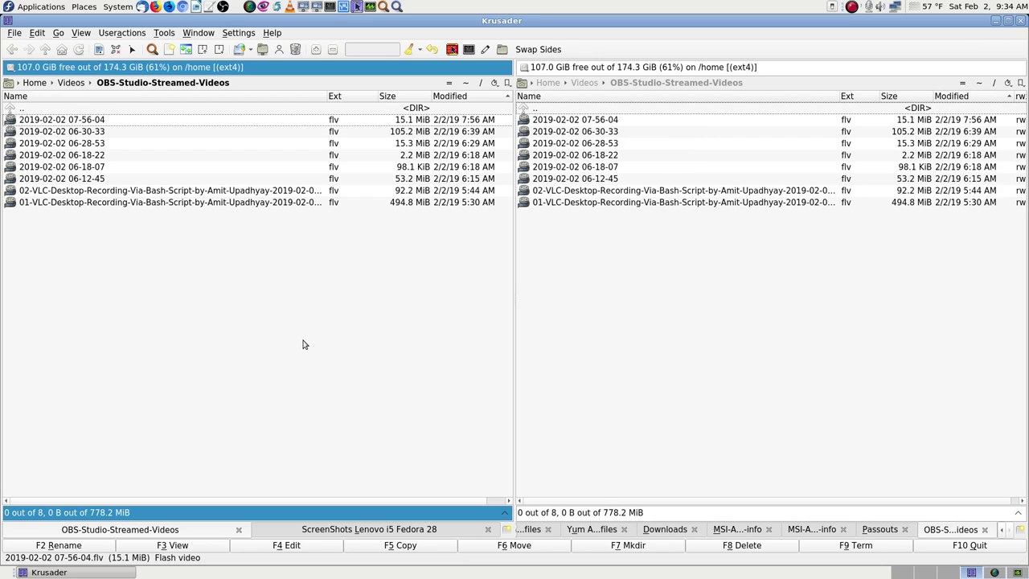
key("BackSpace")
key("BackSpace")
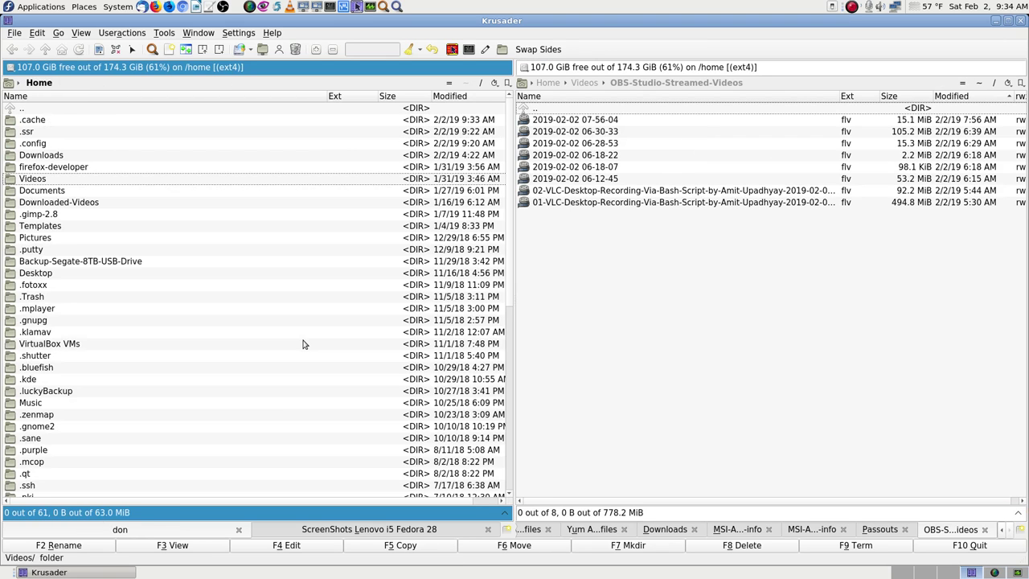
Look through the Home folder's contents for the new OBS recording file
key("Down")
key("Down")
key("Down")
key("Down")
key("Down")
key("Down")
key("Down")
key("Down")
key("Down")
key("Down")
key("Down")
key("Down")
key("Down")
key("Down")
key("Down")
key("Down")
key("Down")
key("Down")
key("Down")
key("Down")
key("Down")
key("Down")
key("Down")
key("Down")
key("Down")
key("Down")
key("Down")
key("Down")
key("Down")
key("Down")
key("Down")
key("Down")
key("Down")
key("Down")
key("Down")
key("Down")
key("Down")
key("Down")
key("Down")
key("Down")
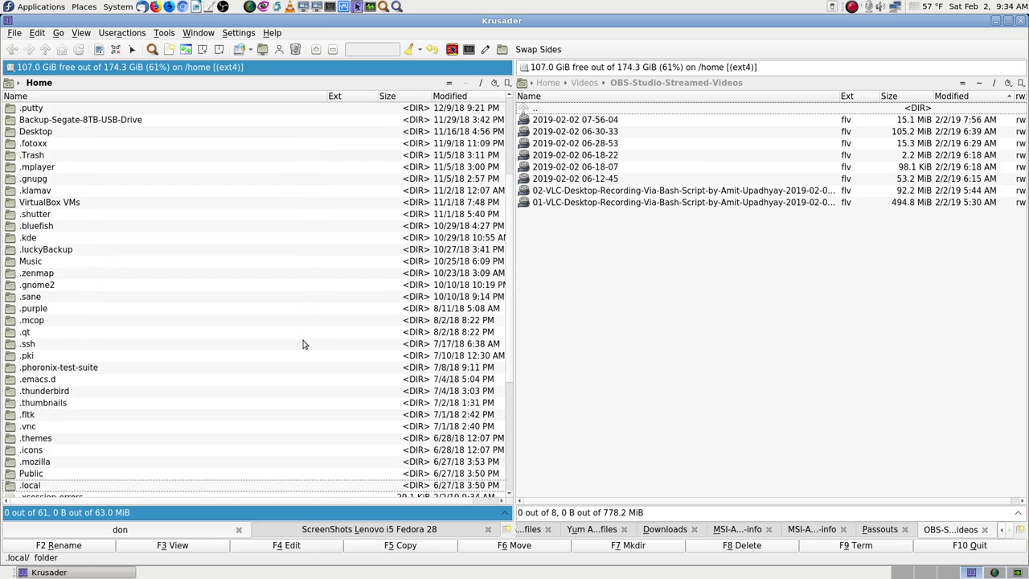
key("Up")
key("Up")
key("Up")
key("Up")
key("Up")
key("Up")
key("Up")
key("Up")
key("Up")
key("Up")
key("Up")
key("Up")
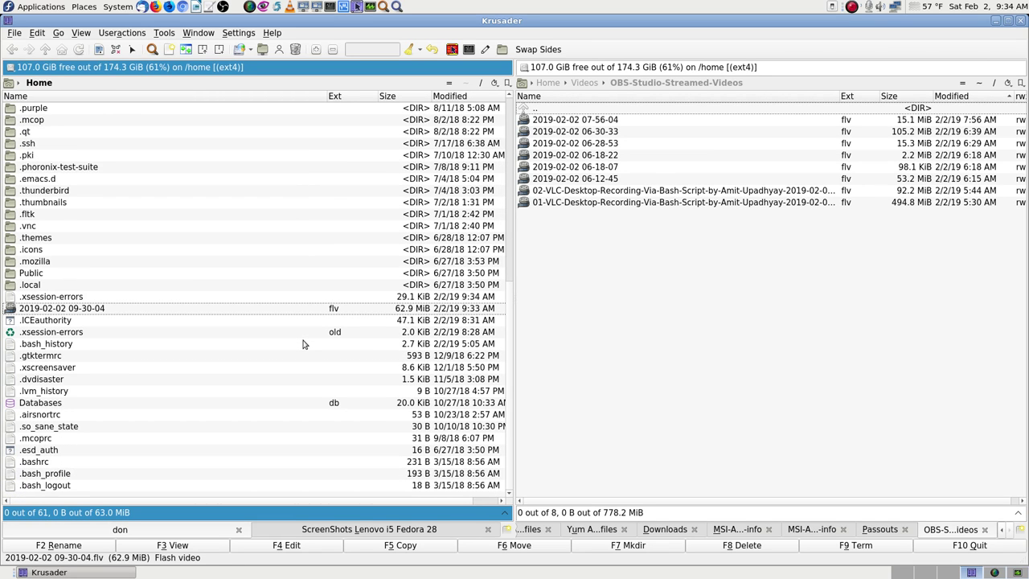
key("End")
Start OBS Studio on the first workspace and set its recording path to the OBS-Studio-Streamed-Videos folder inside Videos
left_click(894, 573)
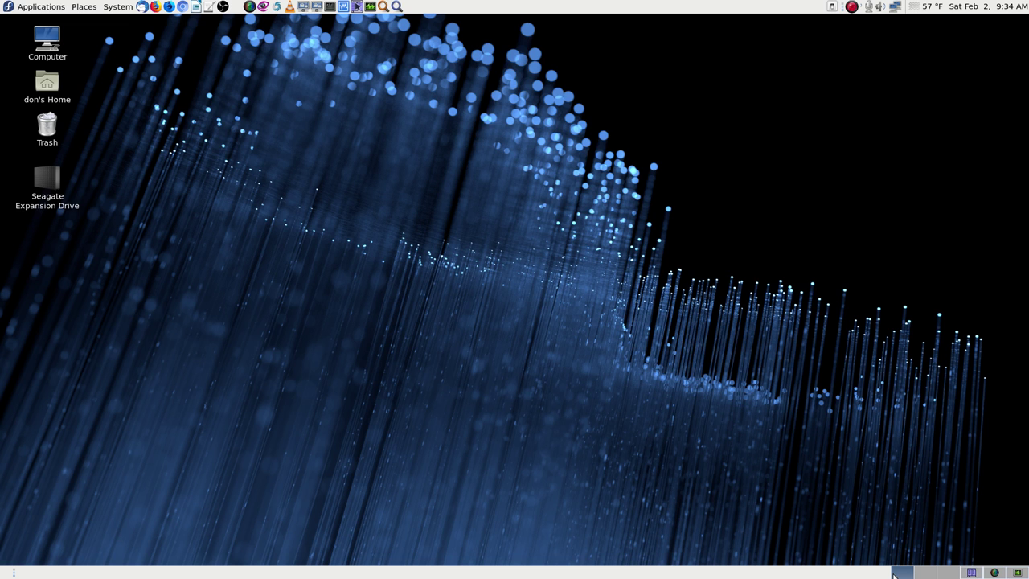
left_click(222, 6)
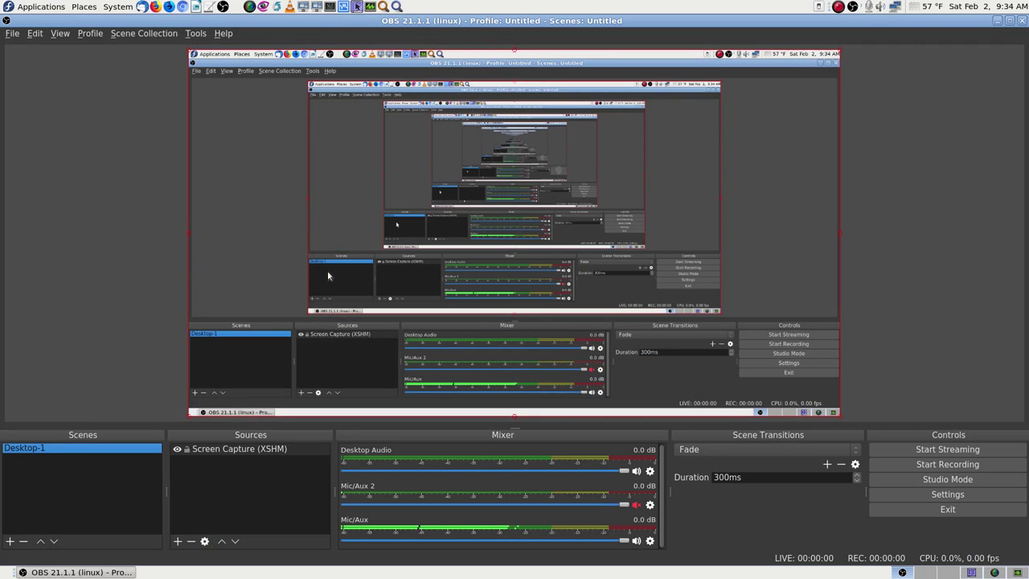
left_click(938, 496)
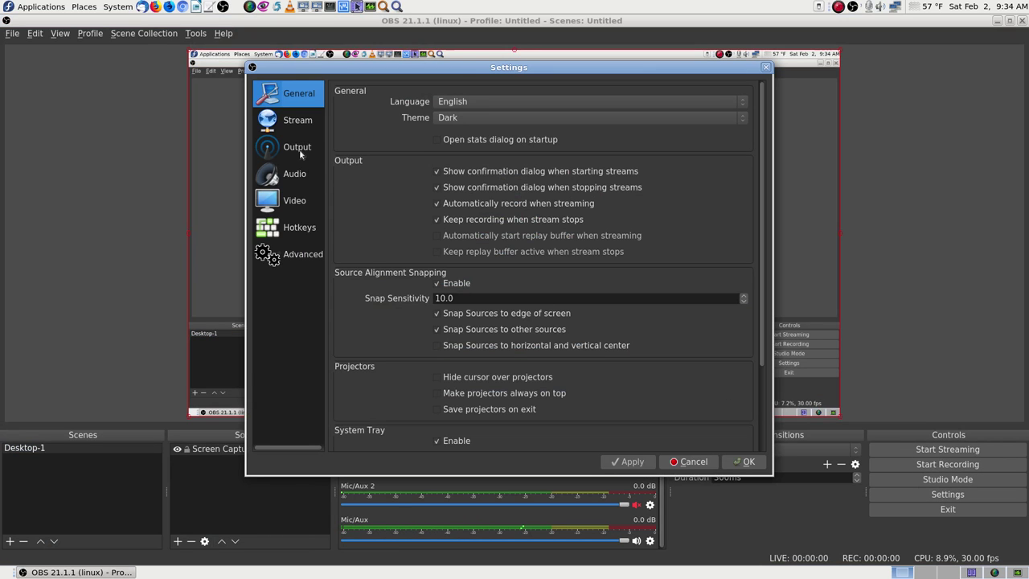
left_click(298, 148)
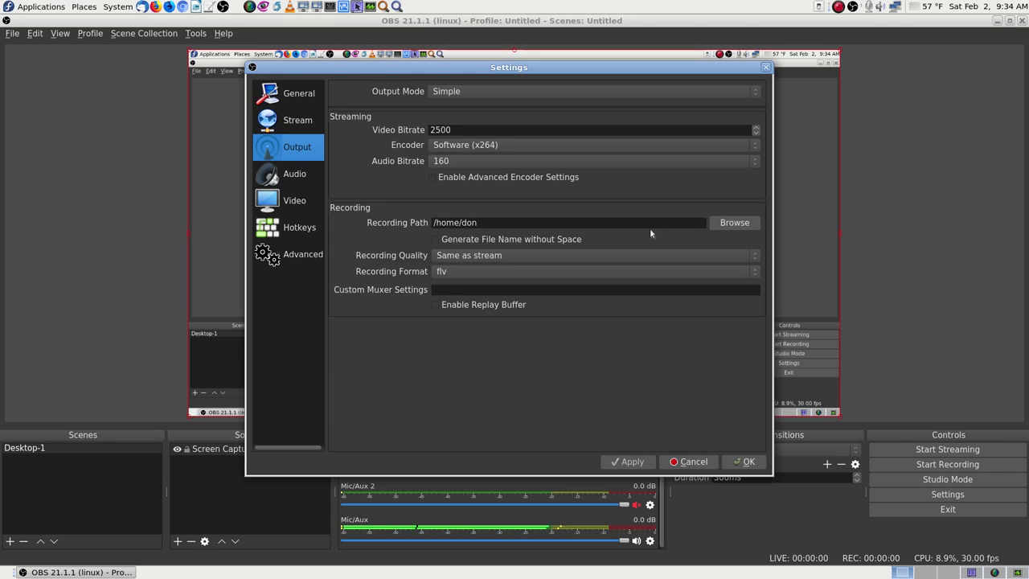
left_click(731, 225)
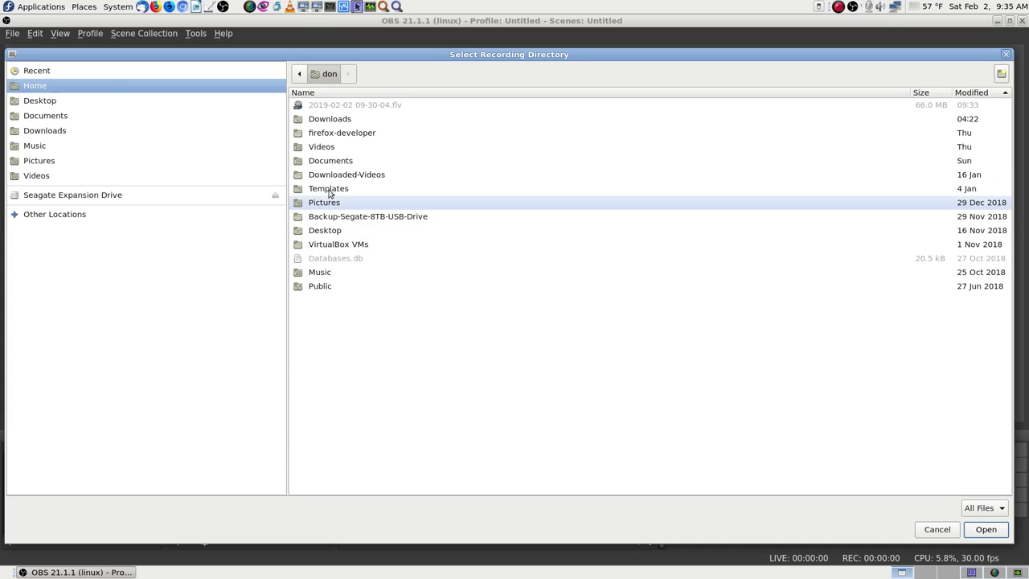
double_click(337, 151)
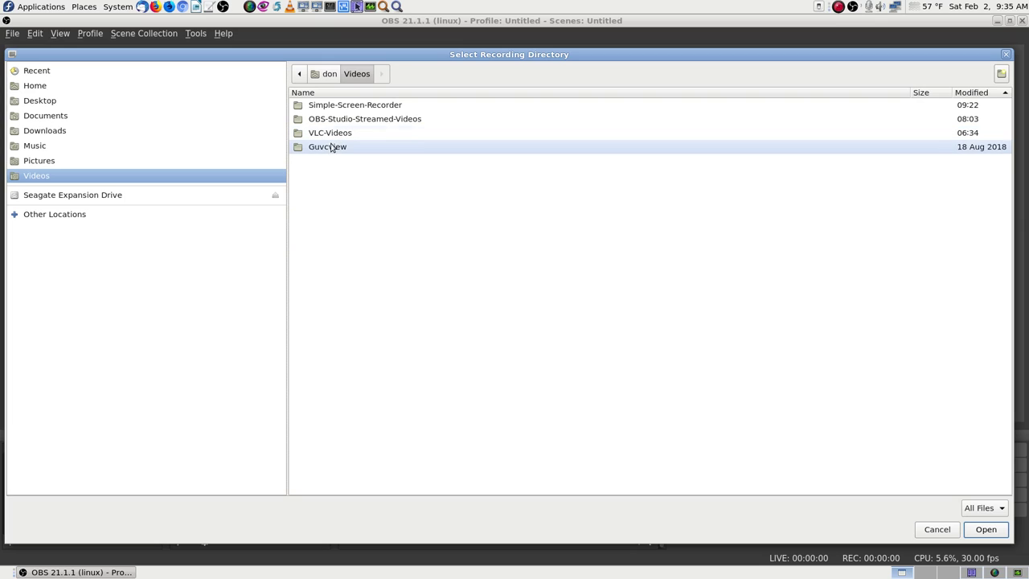
double_click(368, 121)
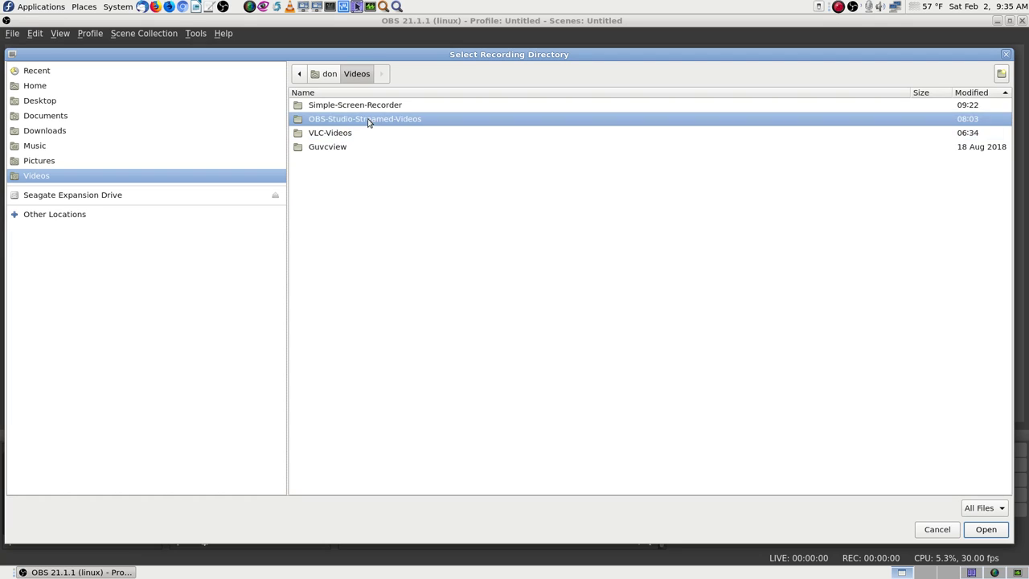
left_click(985, 529)
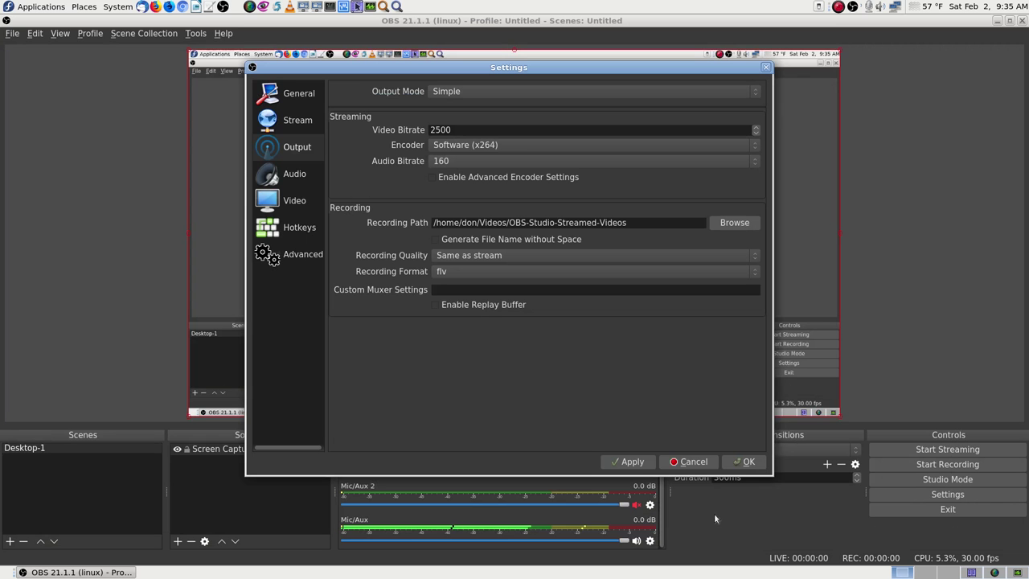
Keep advanced encoder settings off, enable Generate File Name without Space for recordings, and save the OBS settings
left_click(432, 180)
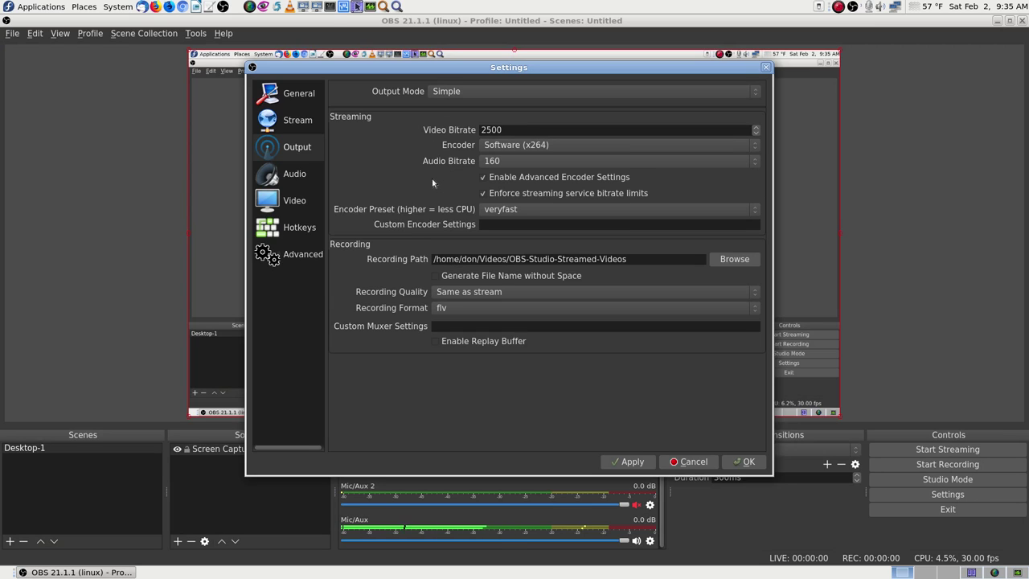
left_click(432, 178)
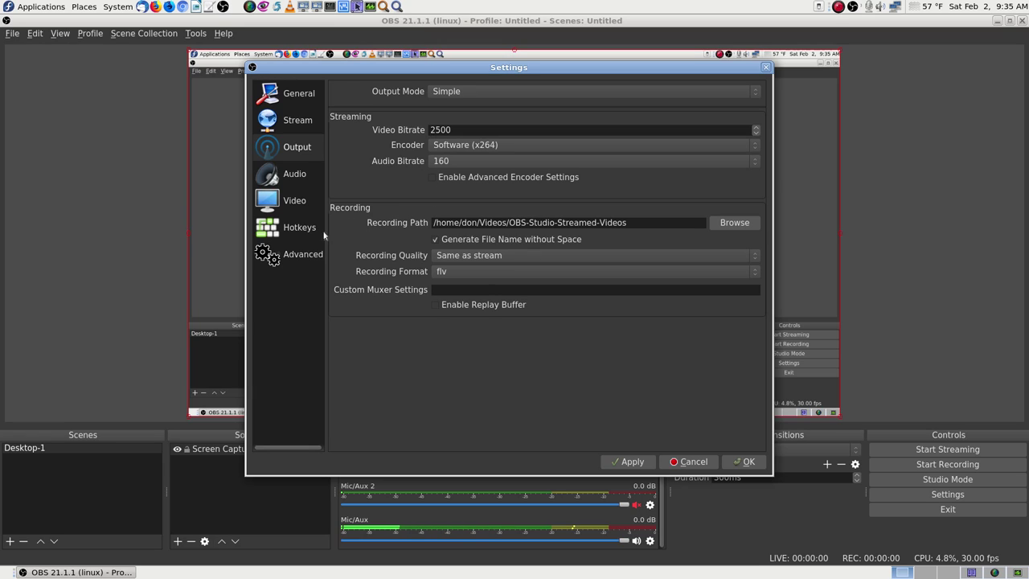
left_click(632, 464)
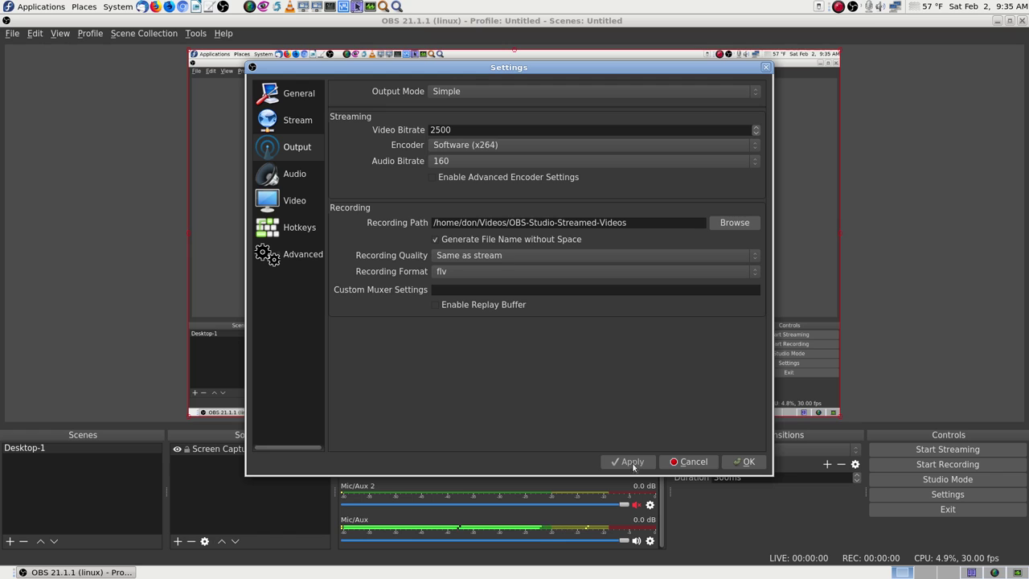
left_click(745, 463)
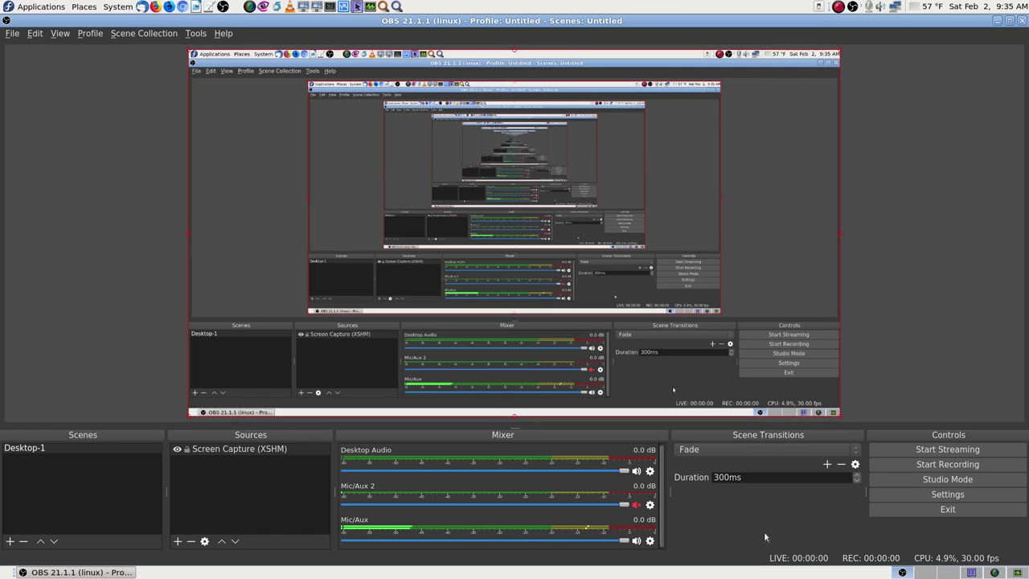
left_click(994, 572)
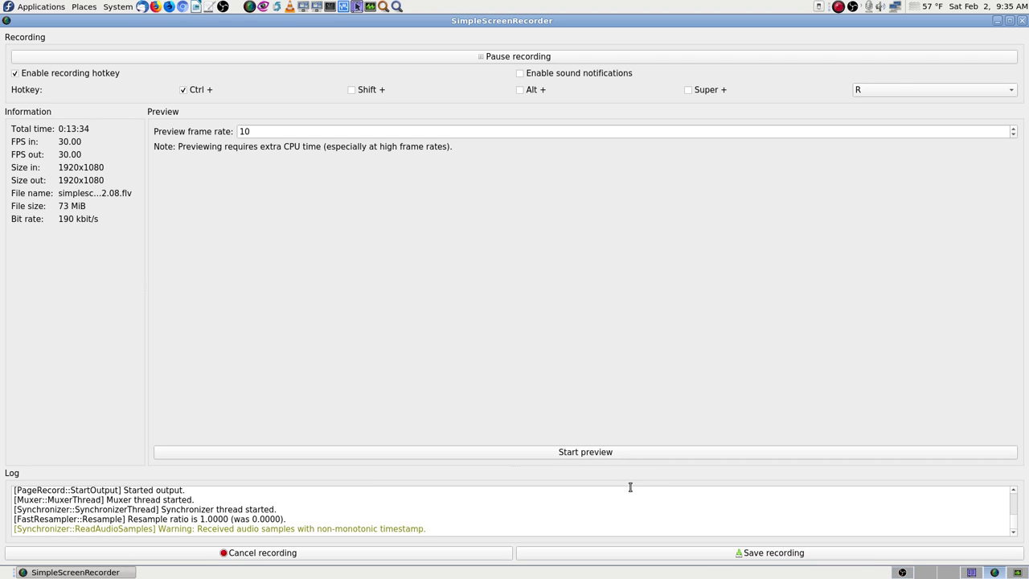
left_click(620, 455)
left_click(620, 455)
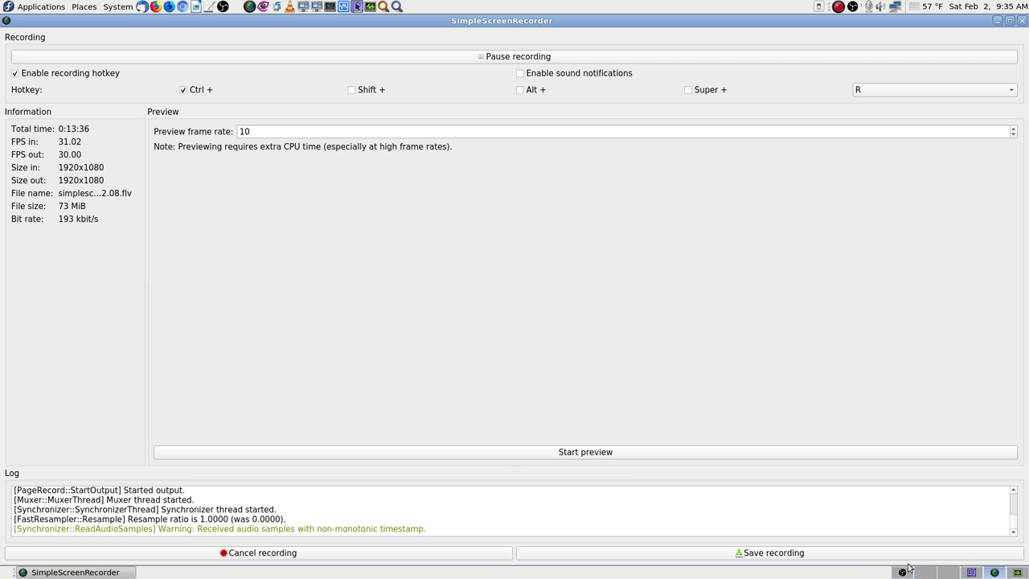
left_click(971, 572)
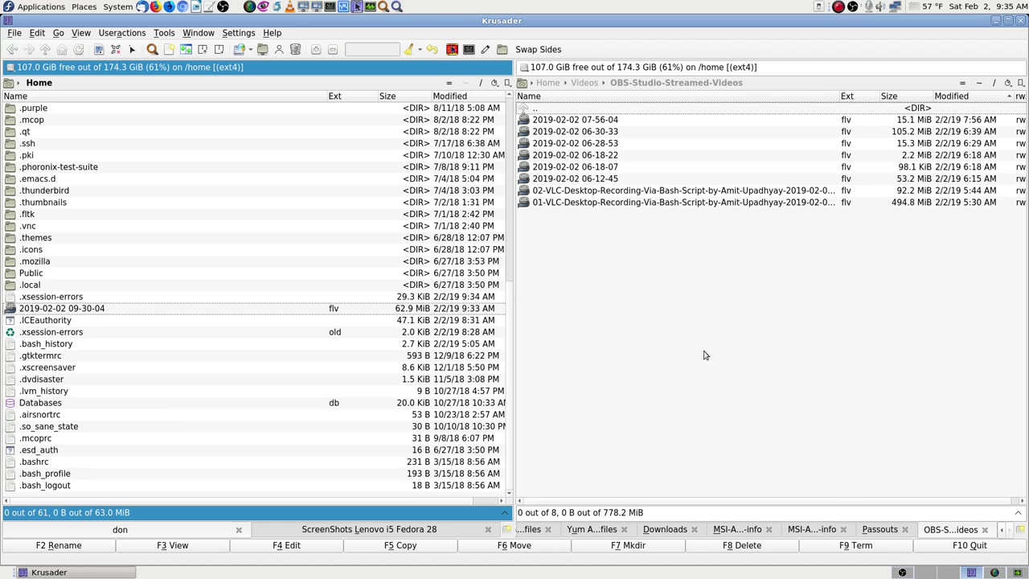
left_click(900, 573)
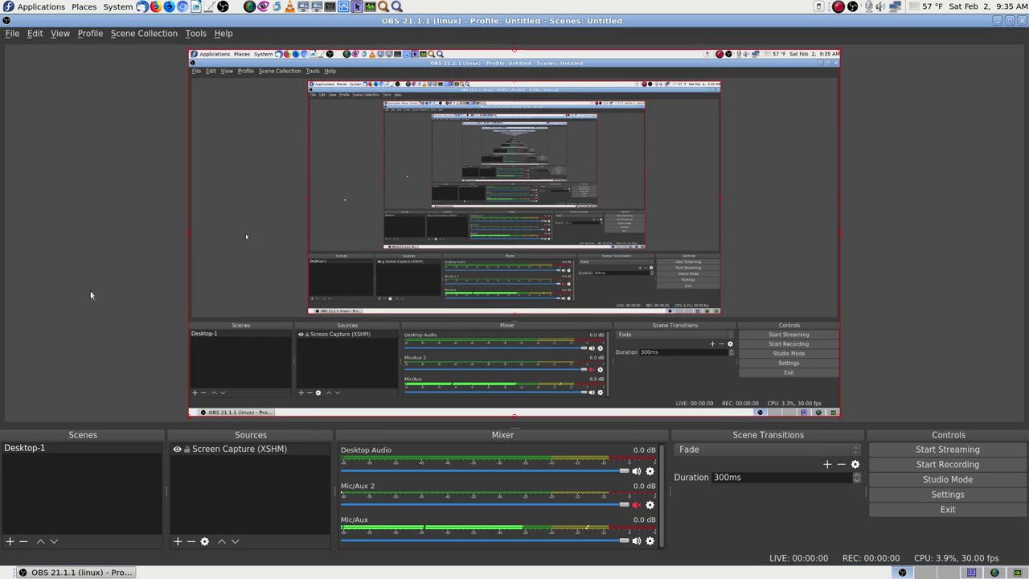
left_click(89, 33)
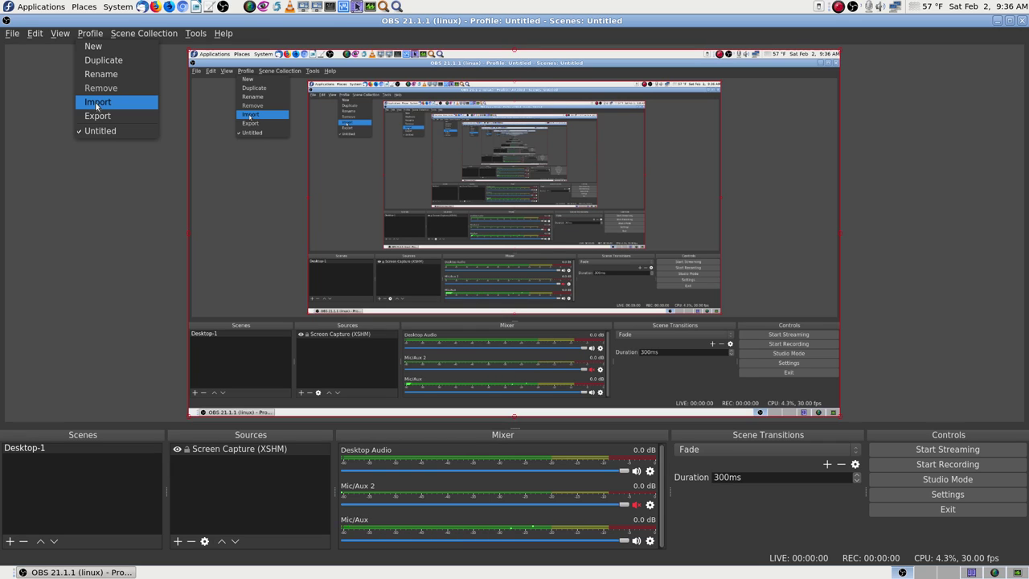
left_click(92, 212)
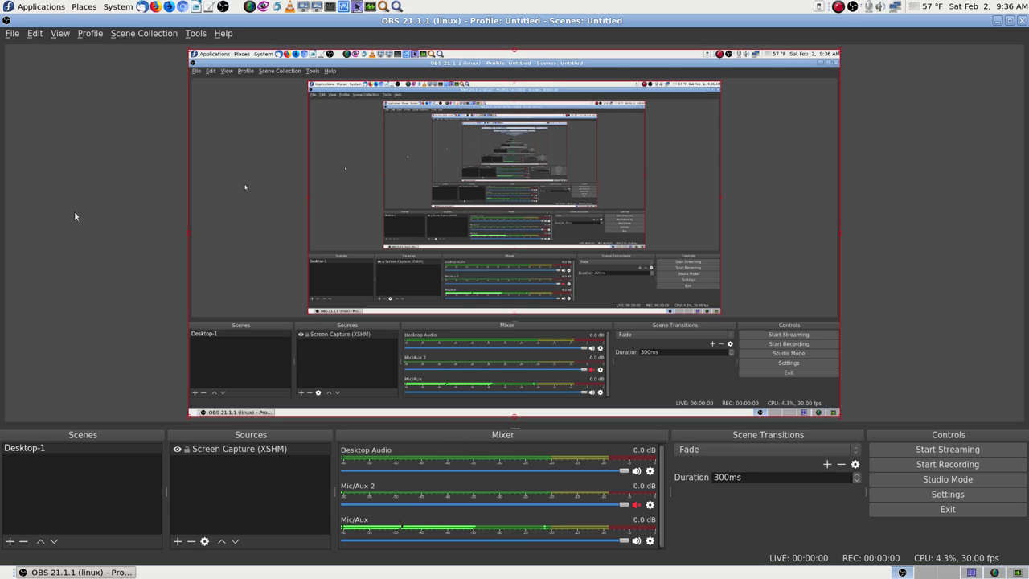
left_click(945, 511)
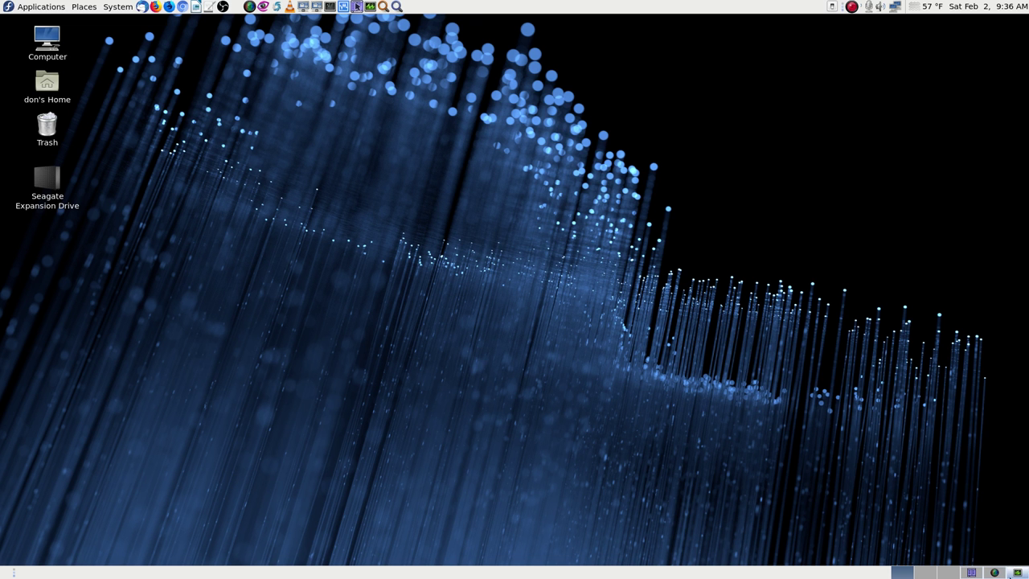
left_click(976, 572)
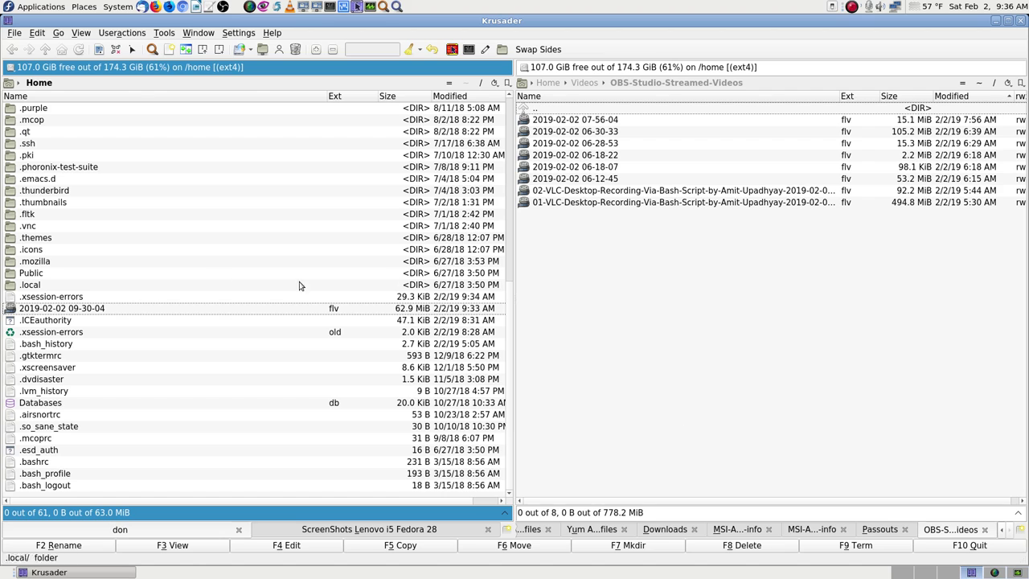
left_click(148, 308)
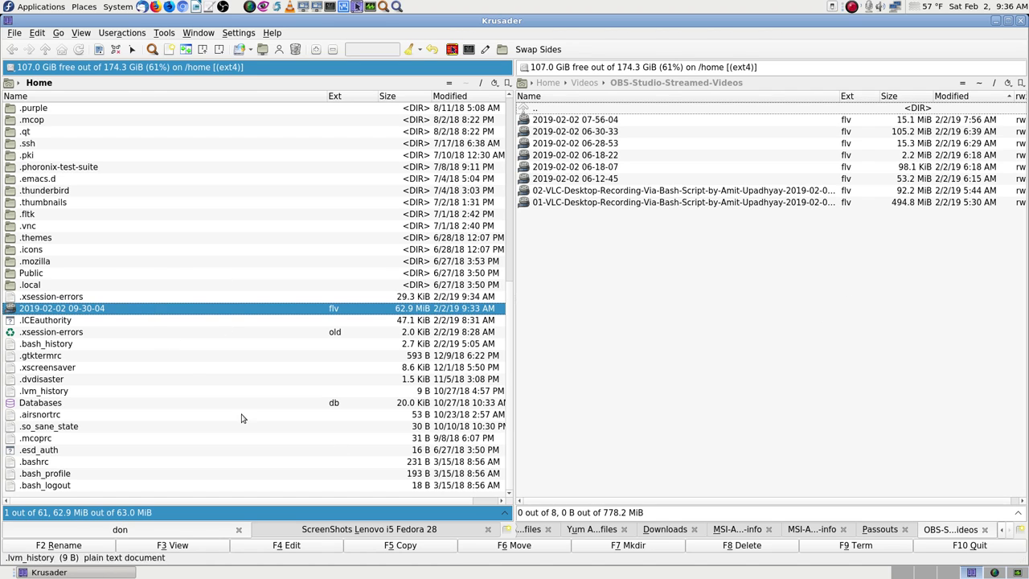
left_click(490, 547)
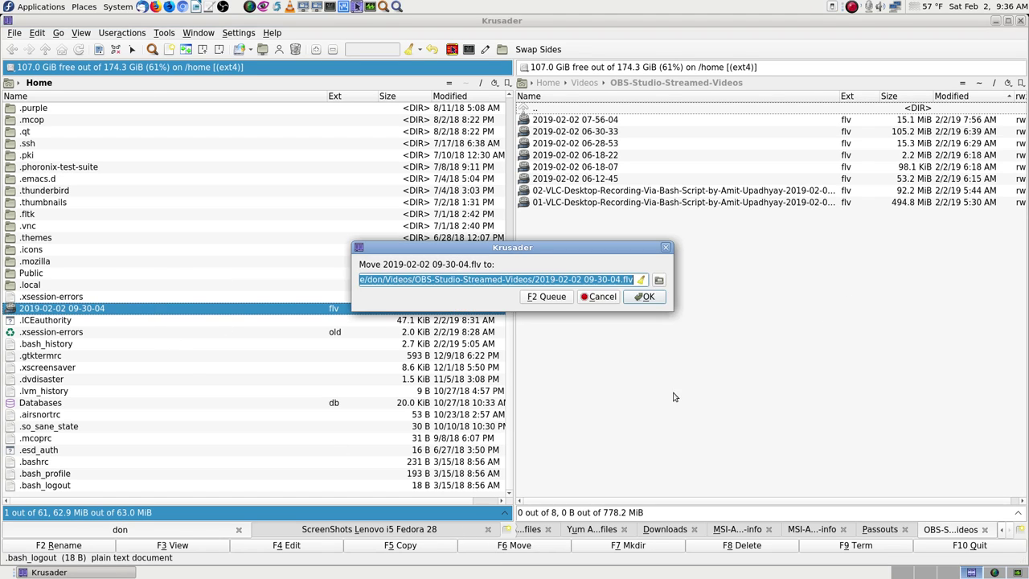
left_click(646, 299)
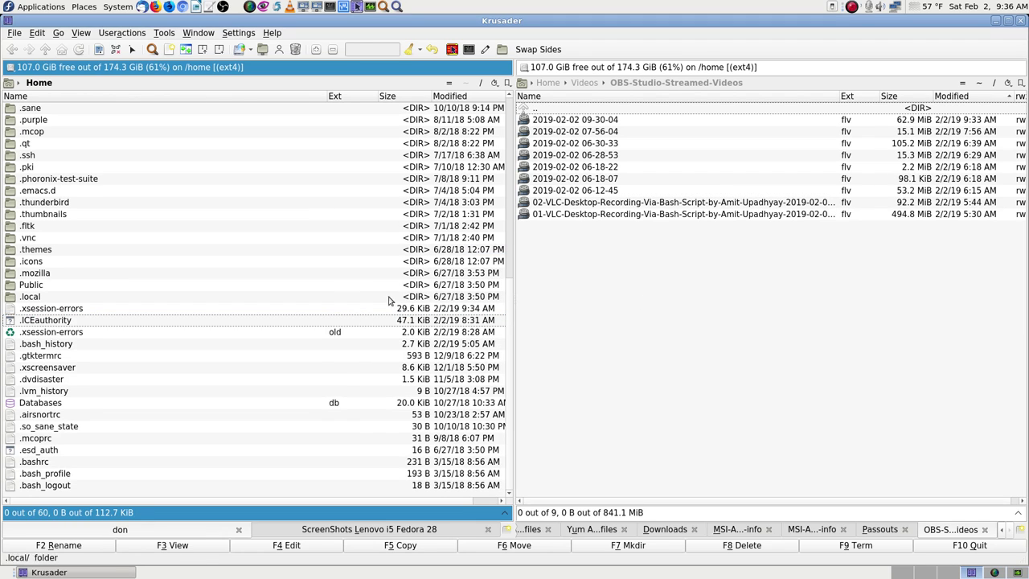
Show OBS-Studio-Streamed-Videos in the Home pane and the Simple-Screen-Recorder folder in the opposite pane, then reactivate the OBS pane
left_click(449, 83)
left_click(647, 353)
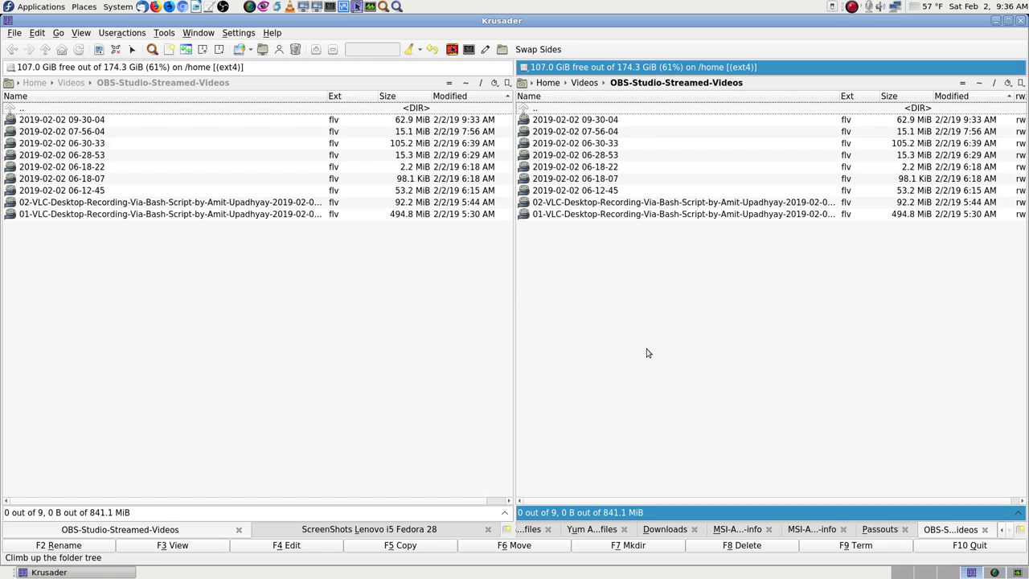
key("BackSpace")
key("Down")
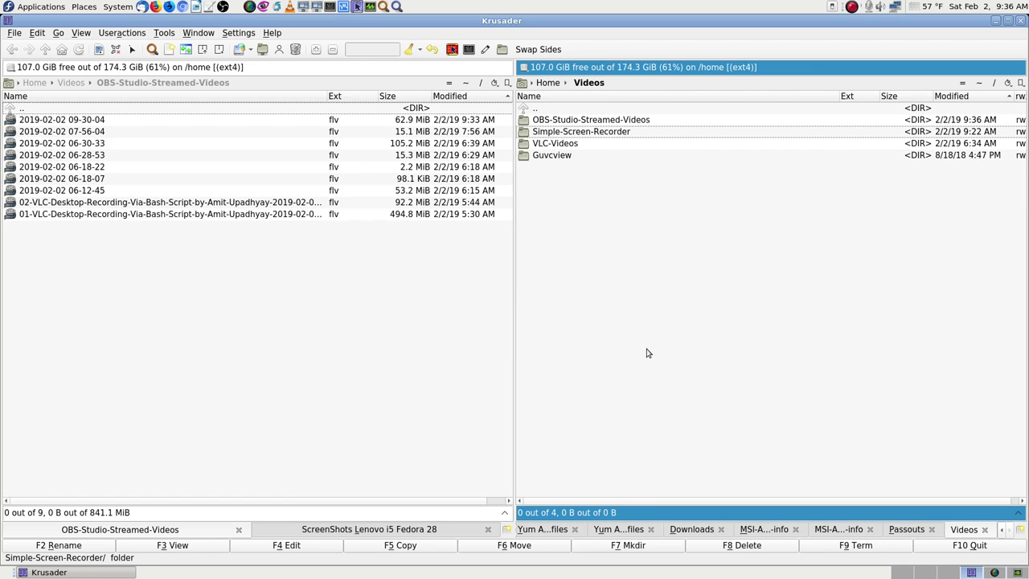
key("Return")
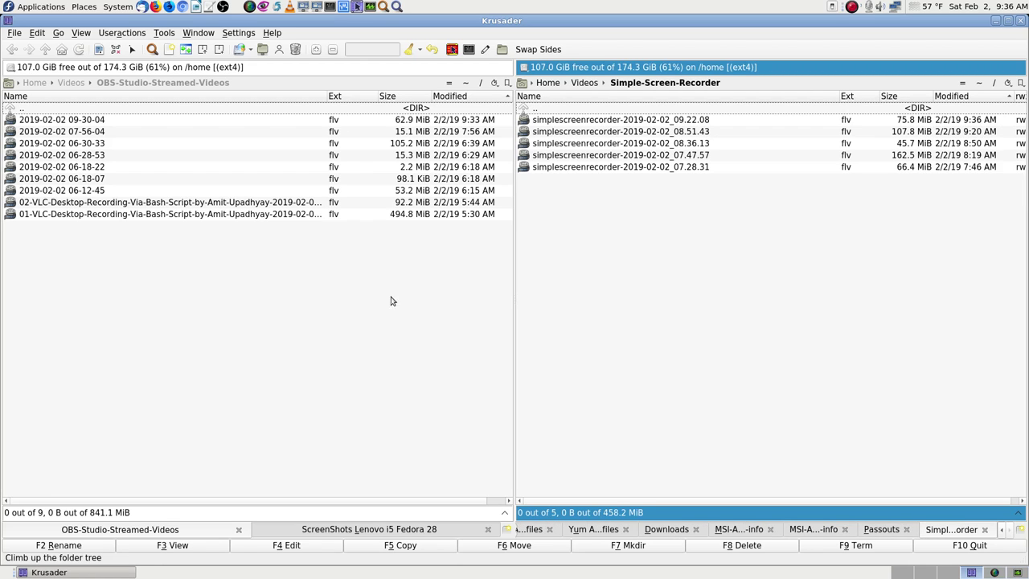
left_click(381, 110)
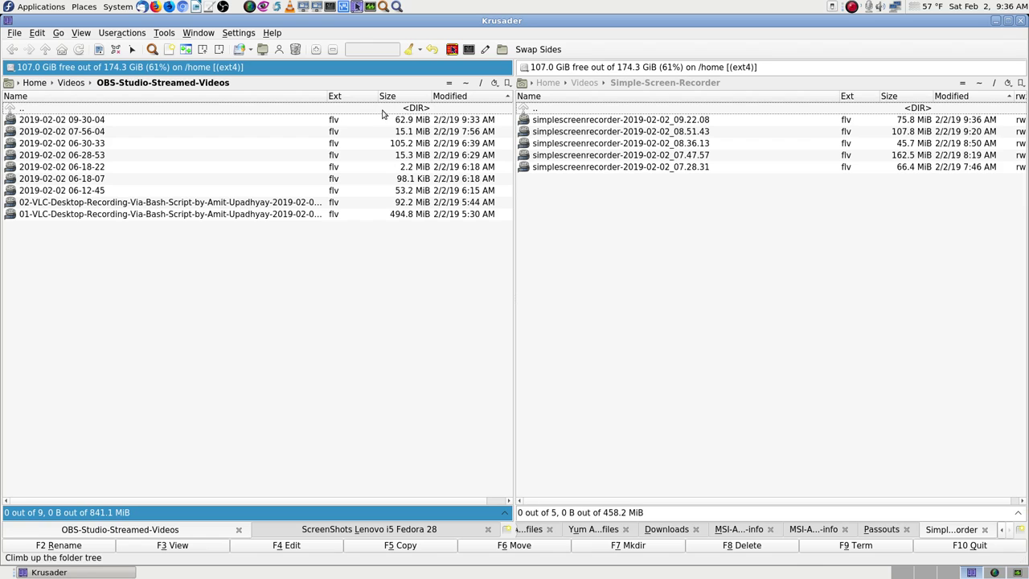
double_click(132, 120)
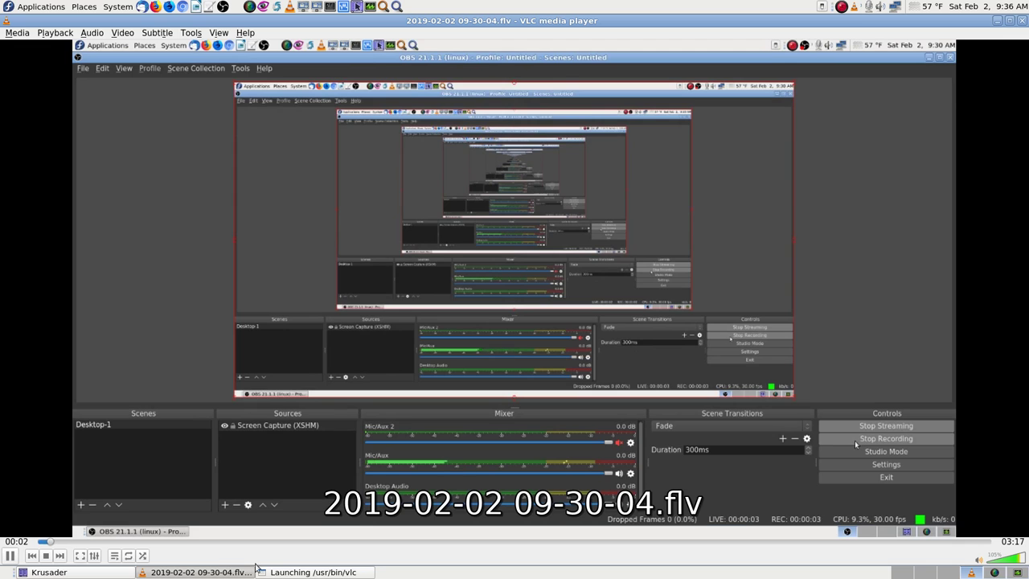
left_click(372, 546)
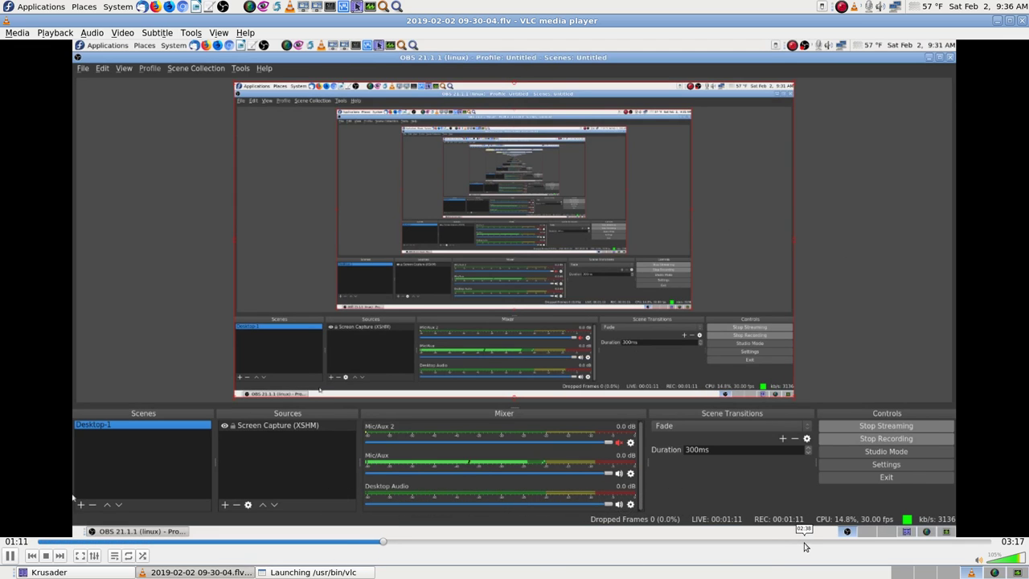
left_click(977, 546)
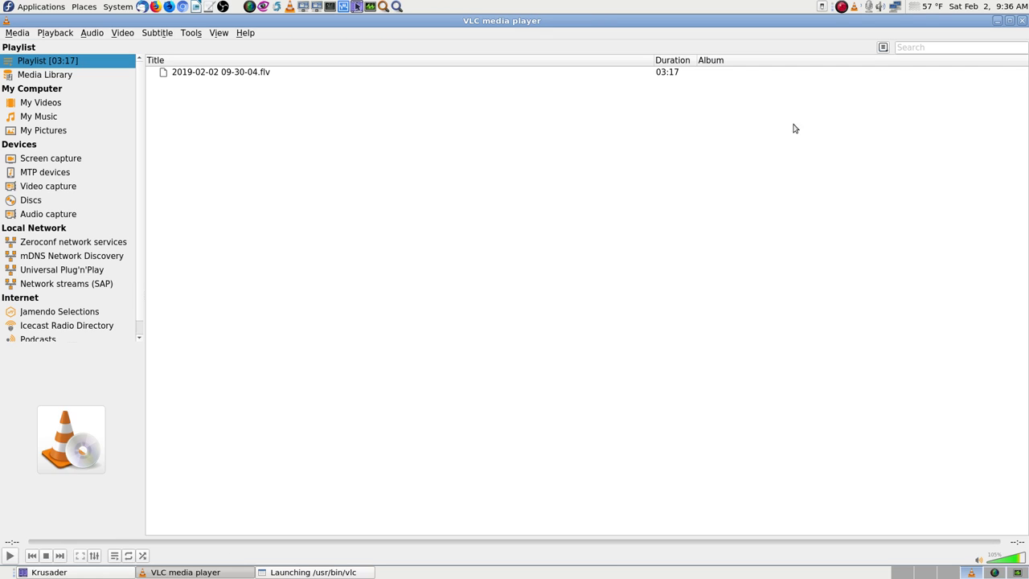
left_click(1022, 20)
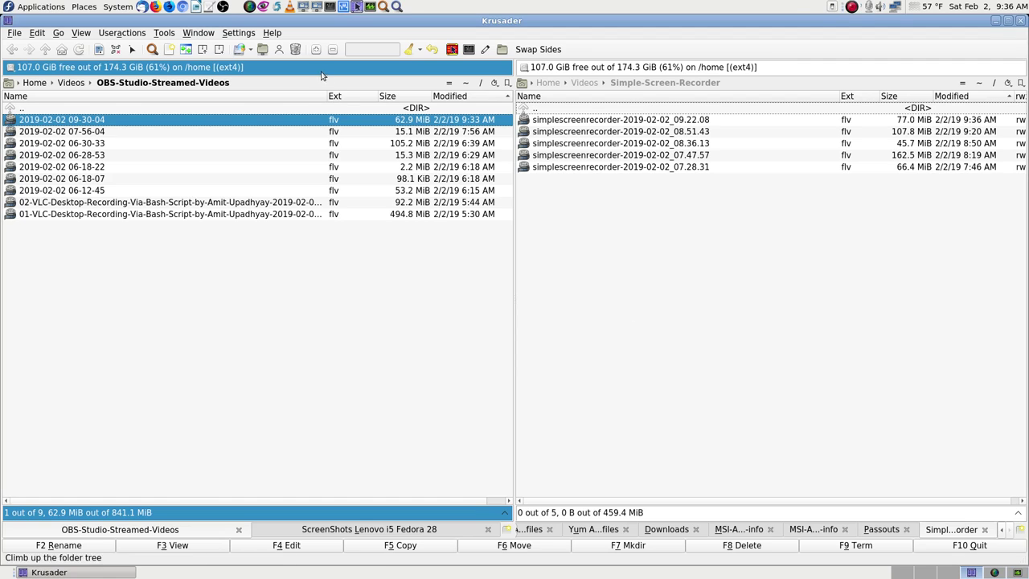
left_click(304, 109)
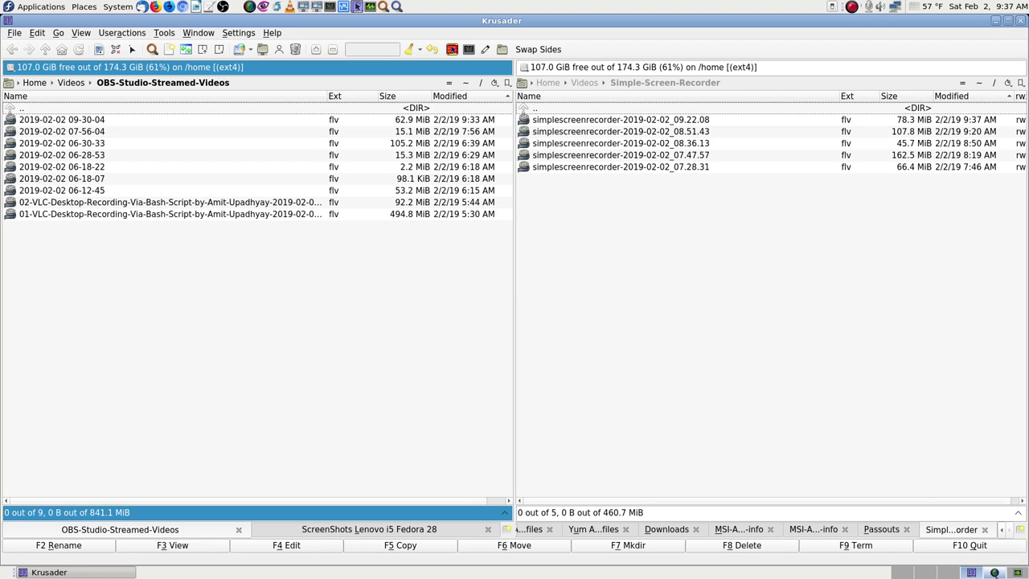
Switch to SimpleScreenRecorder and start the live preview of the running recording
left_click(994, 571)
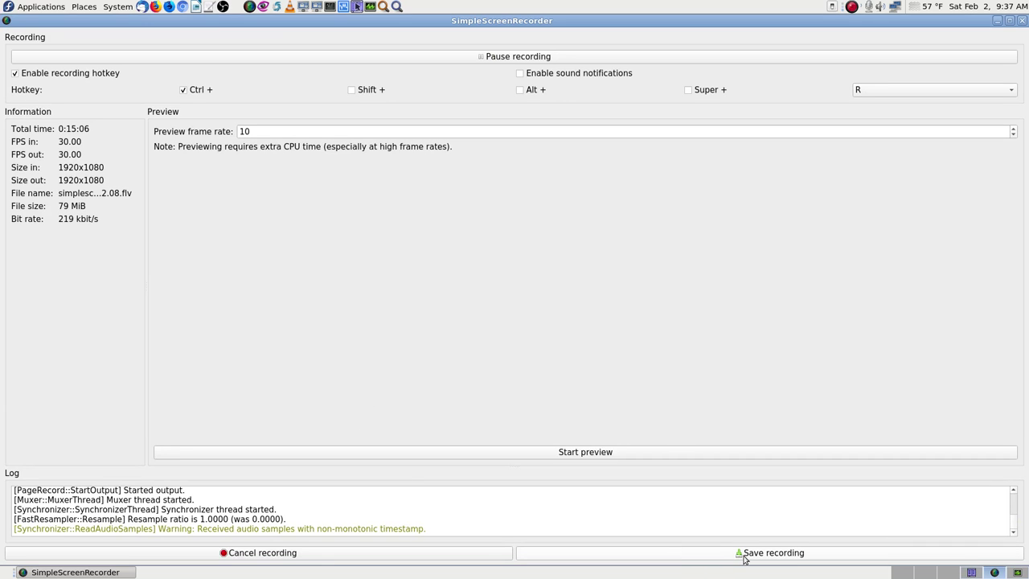
left_click(592, 452)
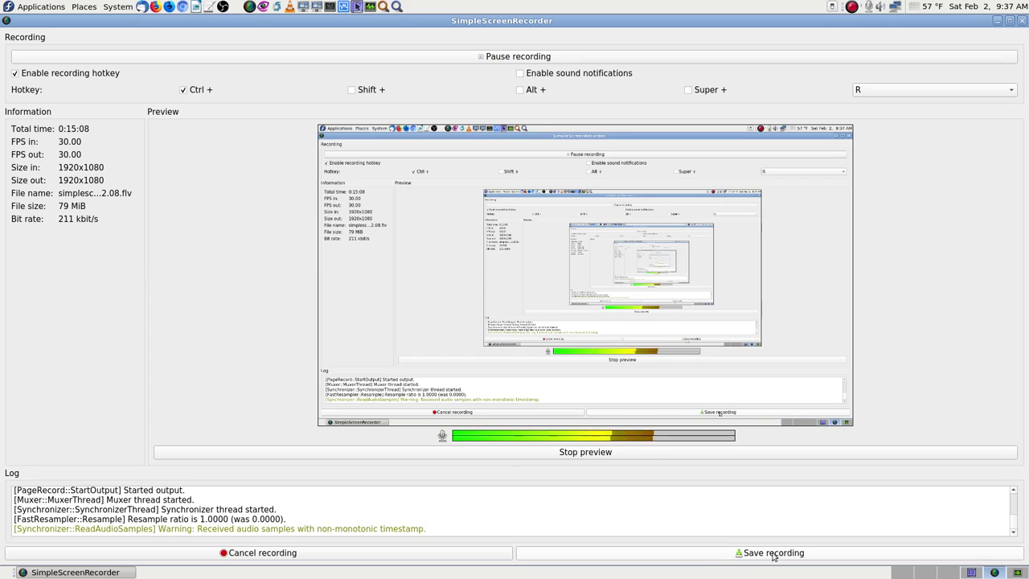